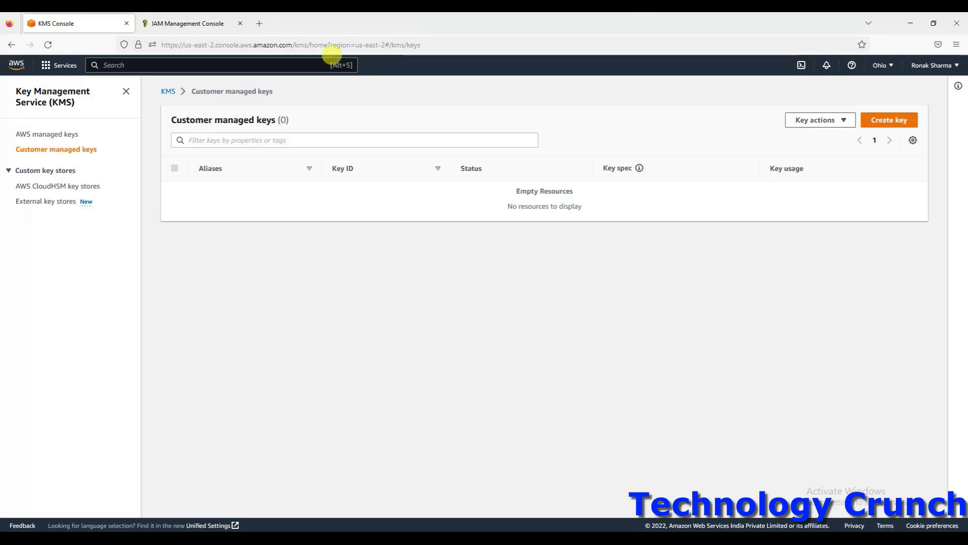
Review the trust relationships and permissions of the Ansible_Admin_access_EC2_Role in the IAM console.
click(183, 24)
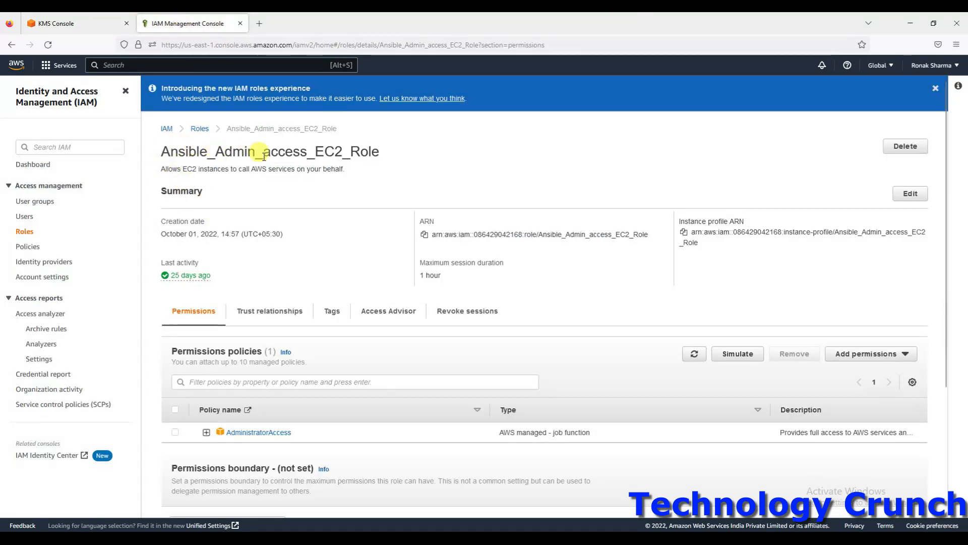
click(262, 317)
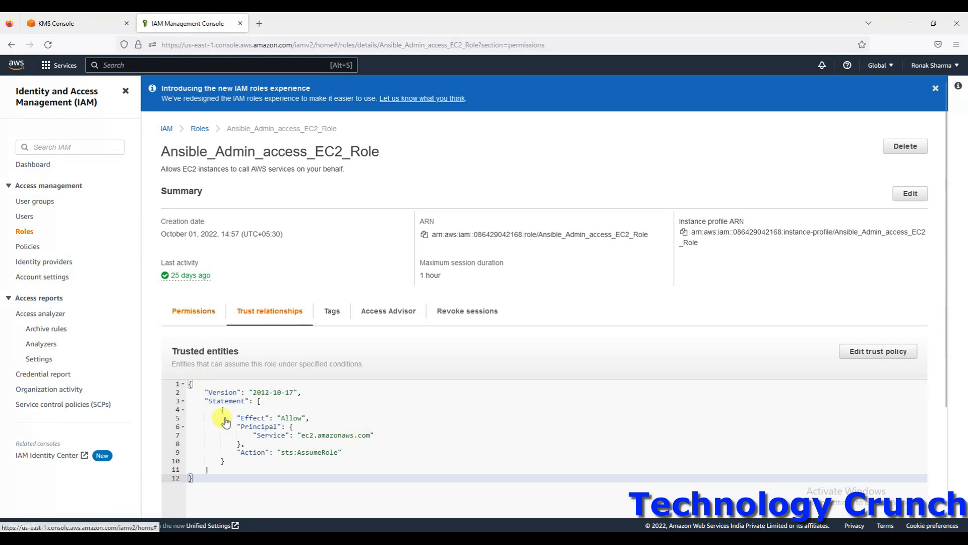
click(183, 318)
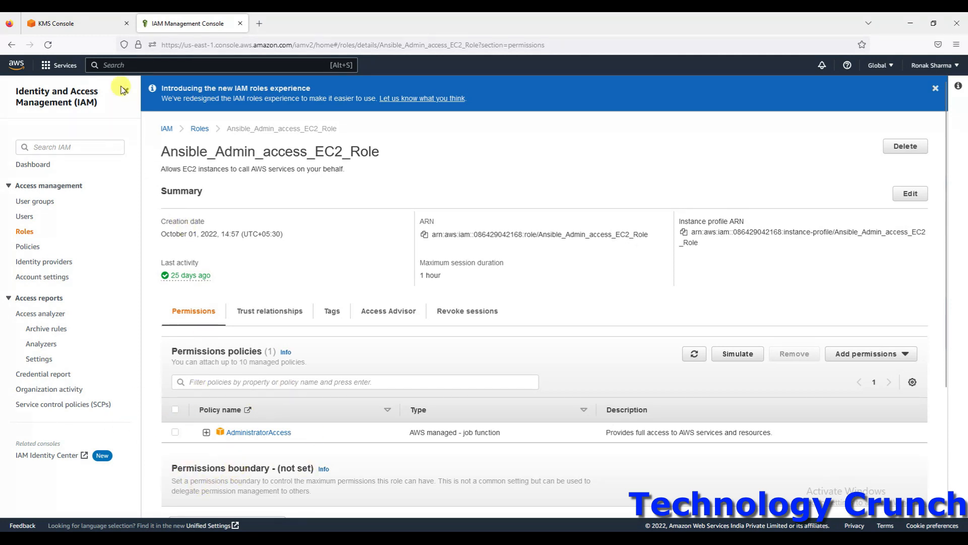
Duplicate the IAM console page and open the EC2 service in the copy.
right_click(180, 29)
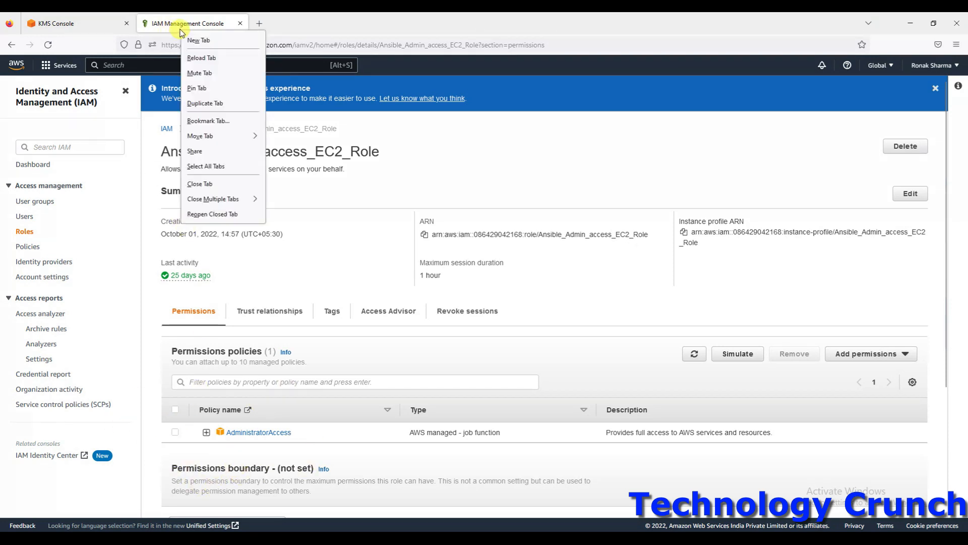
click(217, 104)
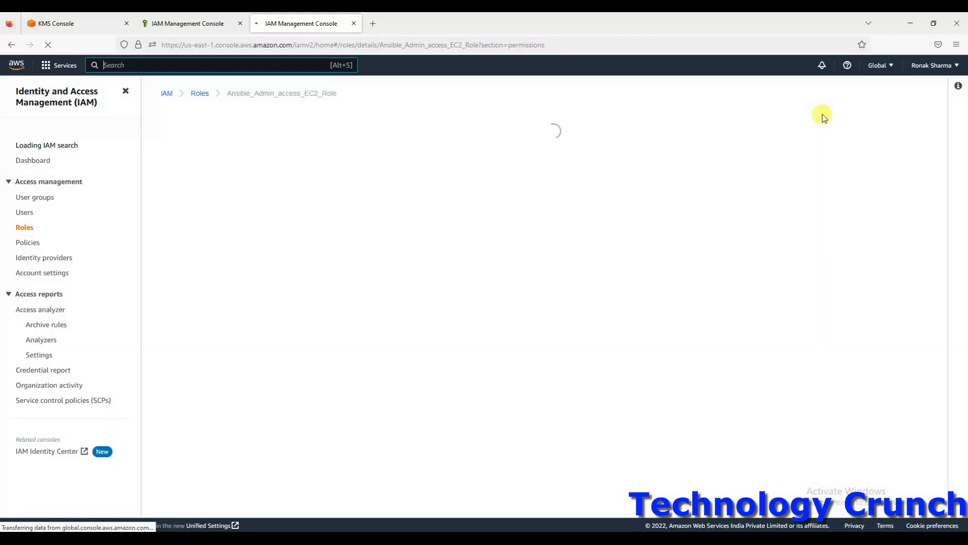
text(ec2)
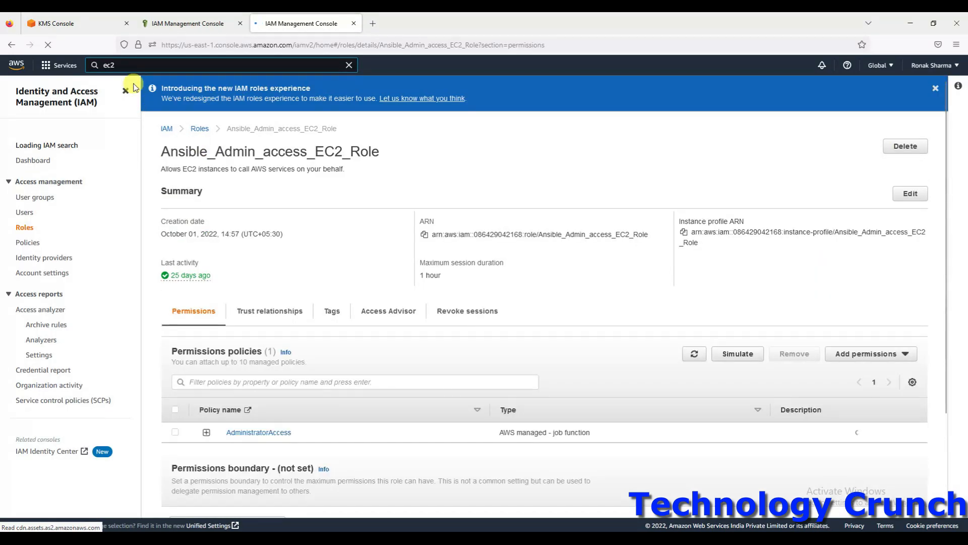
click(128, 66)
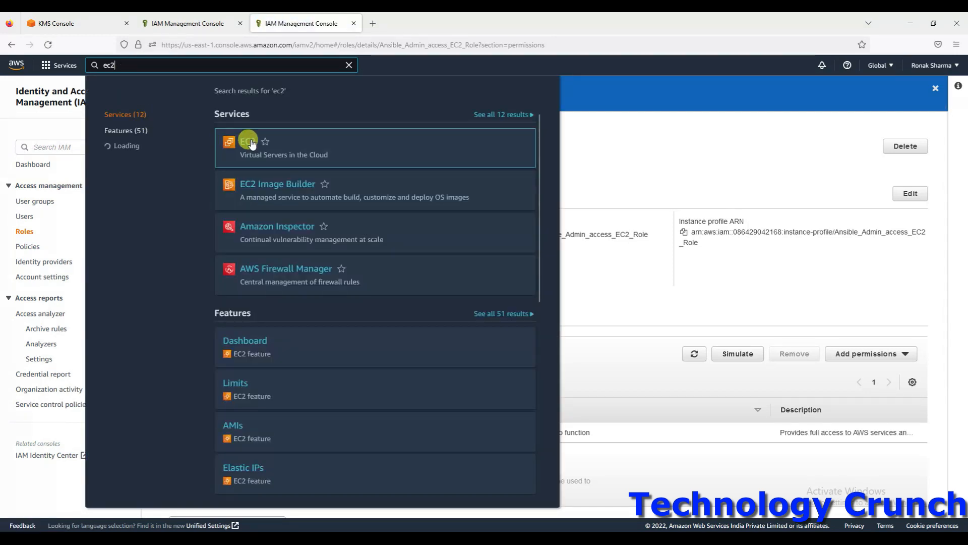
mouse_move(252, 145)
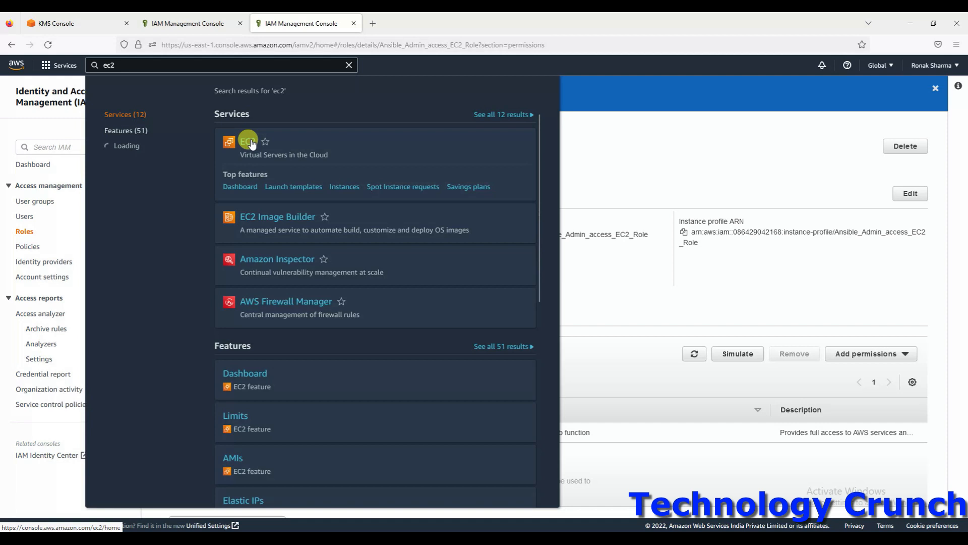
click(252, 143)
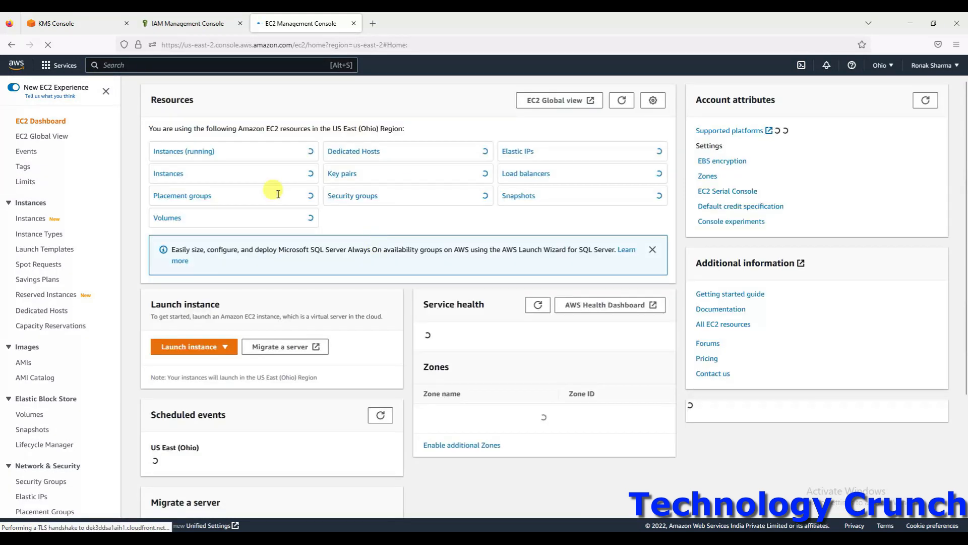
Start launching a new EC2 instance and name it KMS-Demo.
click(180, 352)
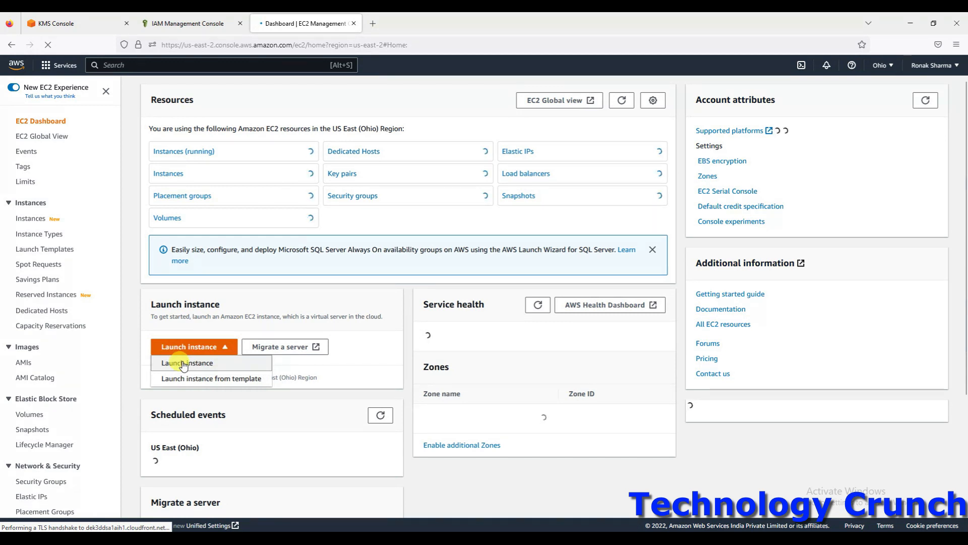
click(183, 363)
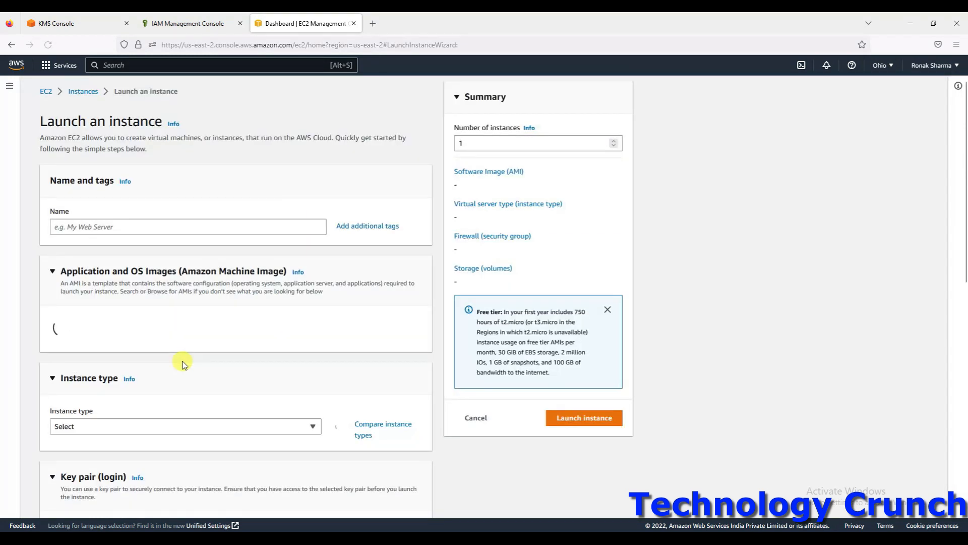
click(124, 221)
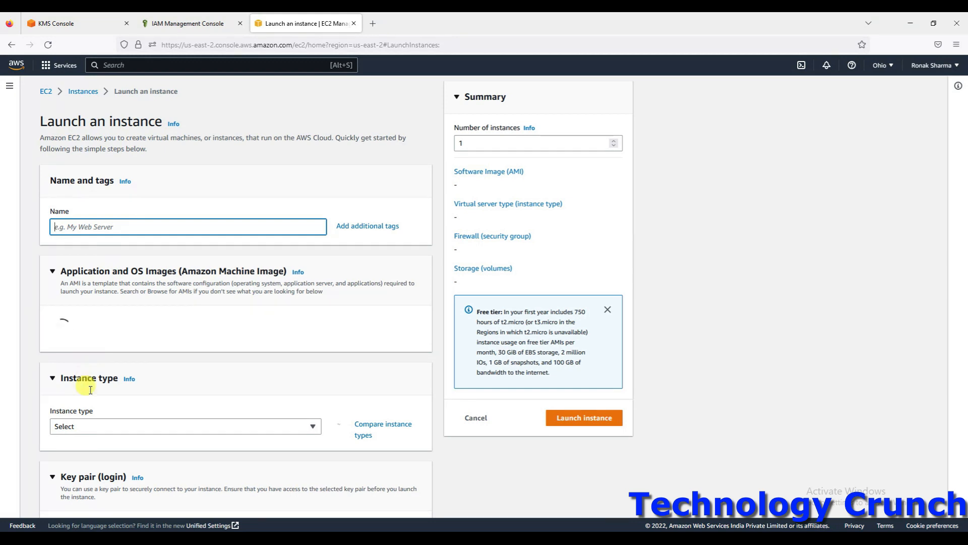
text(KMS-Demo)
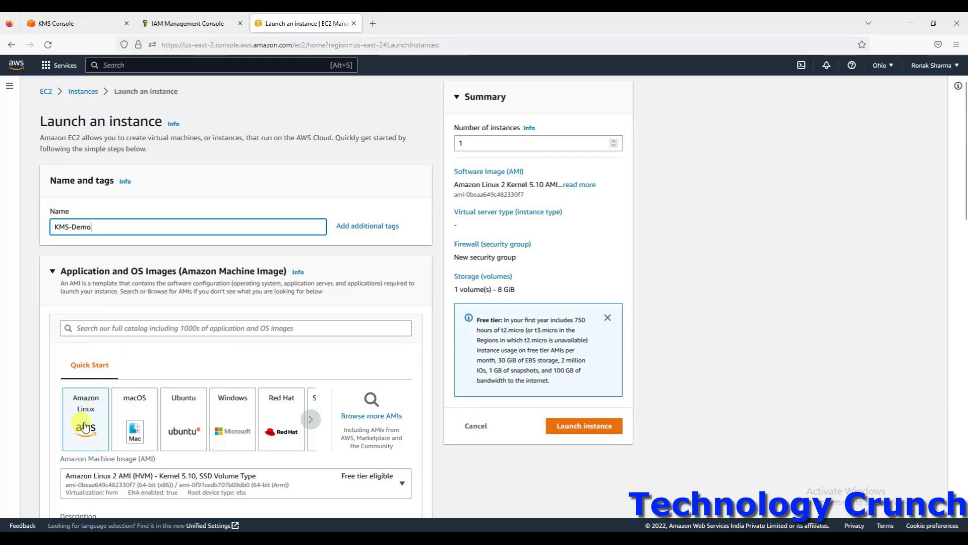
Keep the t2.micro instance type and choose the existing ohio key pair for login.
scroll(85, 426, down, 6)
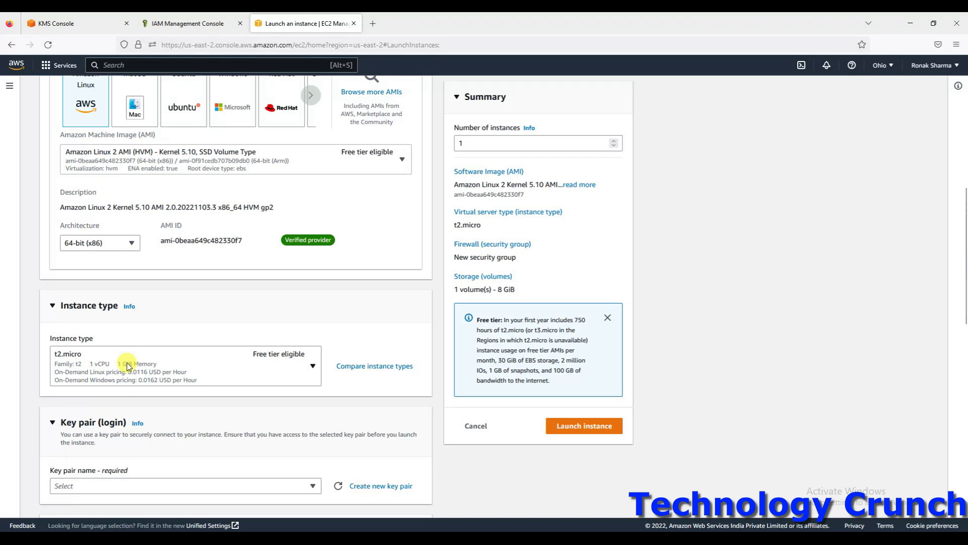
click(128, 366)
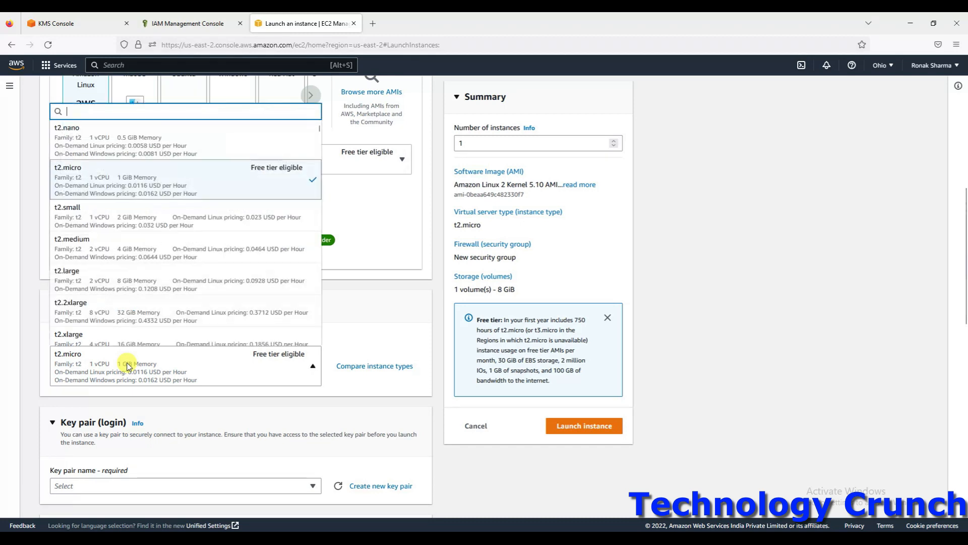
click(339, 417)
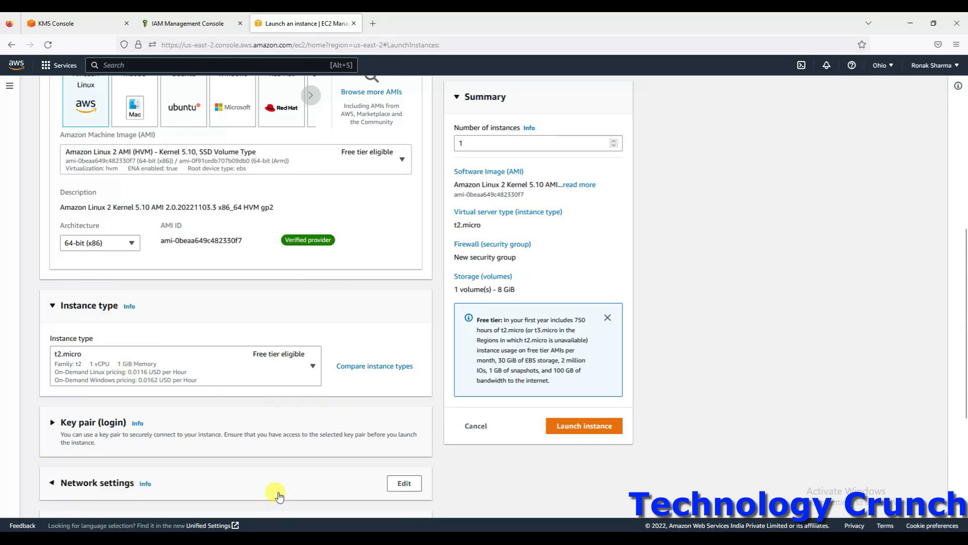
scroll(277, 495, down, 3)
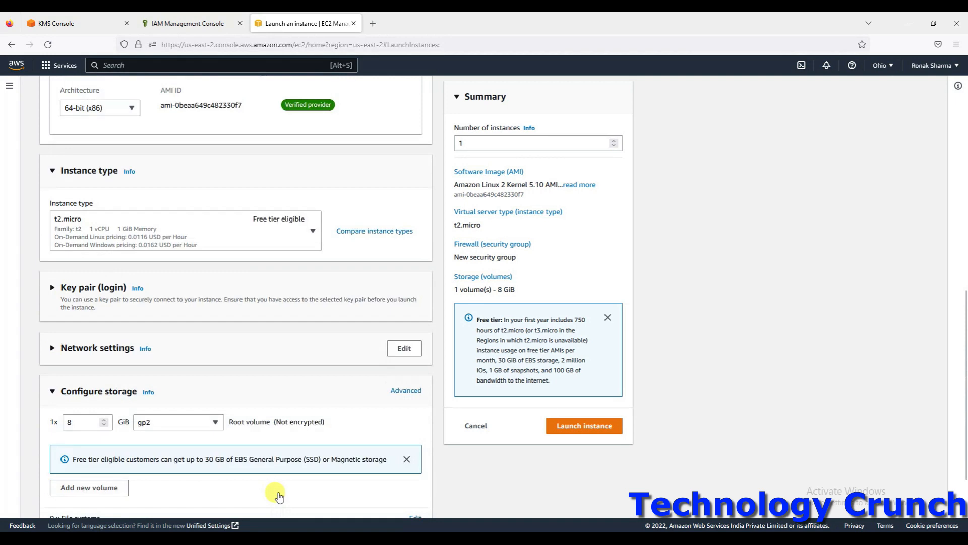
click(92, 284)
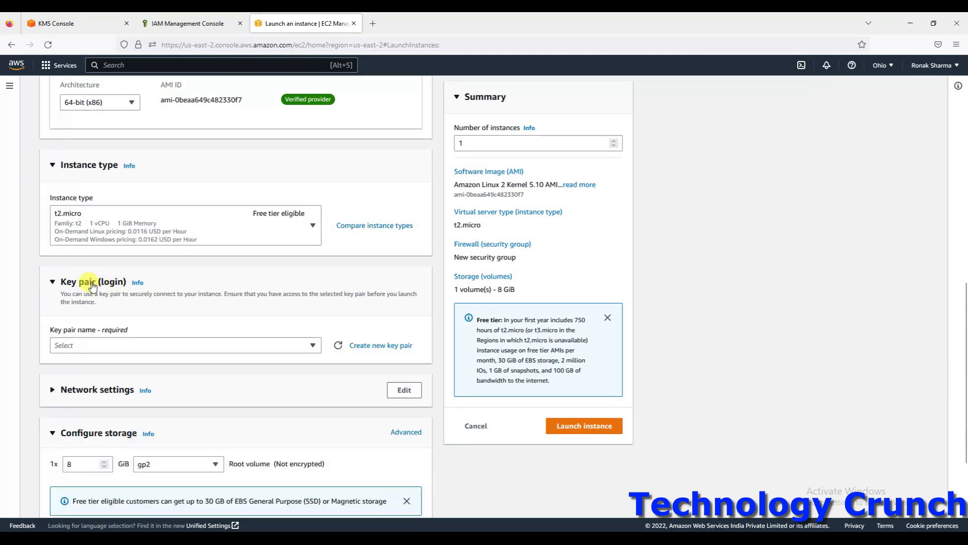
click(92, 345)
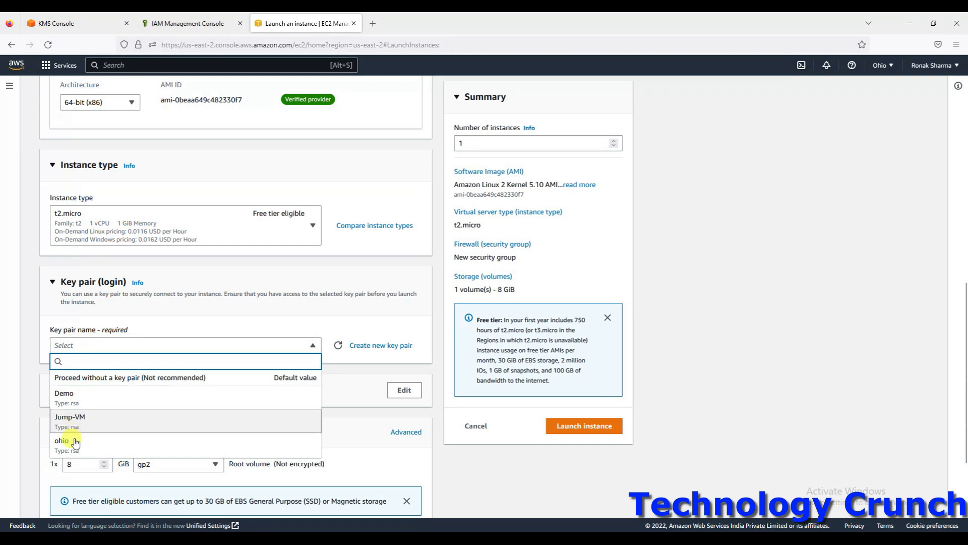
click(65, 442)
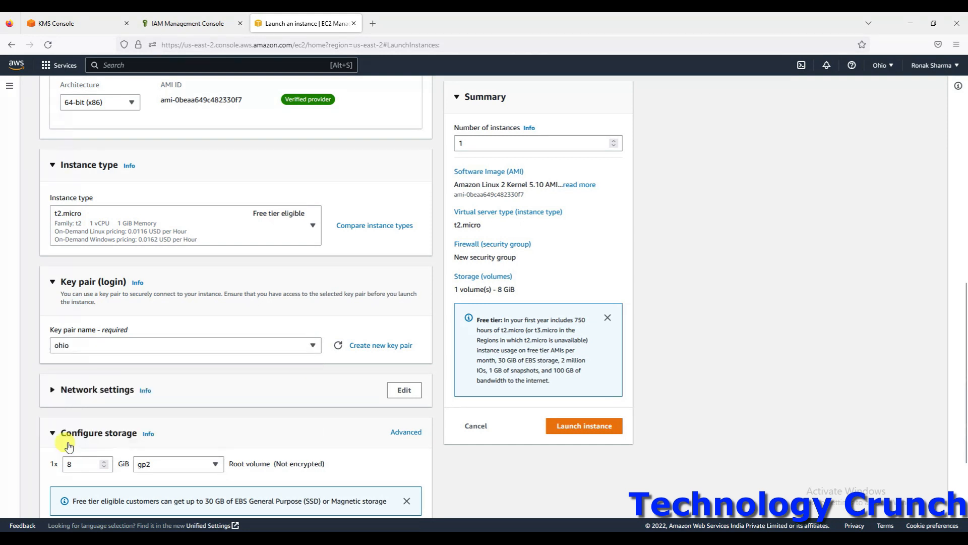
Assign the existing default security group to the instance in the network settings.
scroll(158, 389, down, 2)
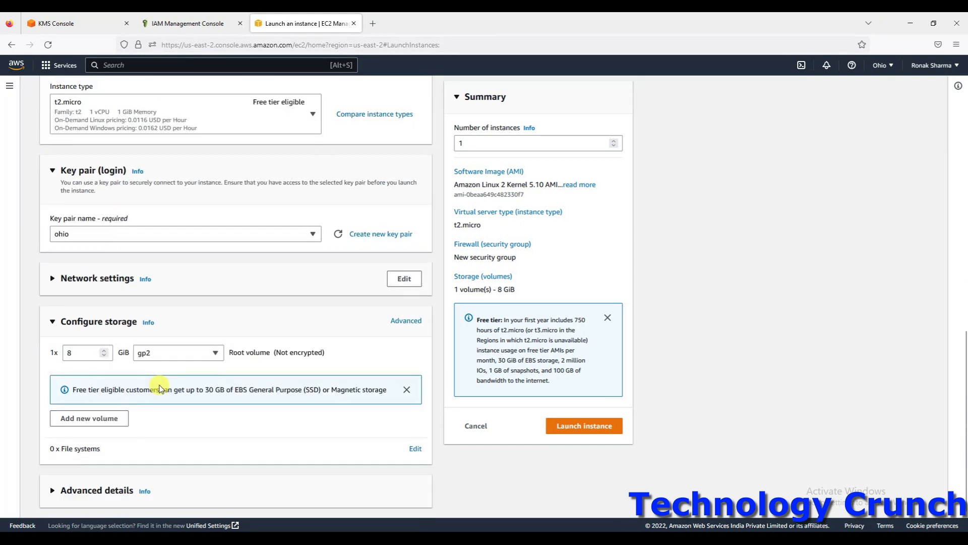
click(52, 279)
scroll(139, 374, down, 3)
click(217, 277)
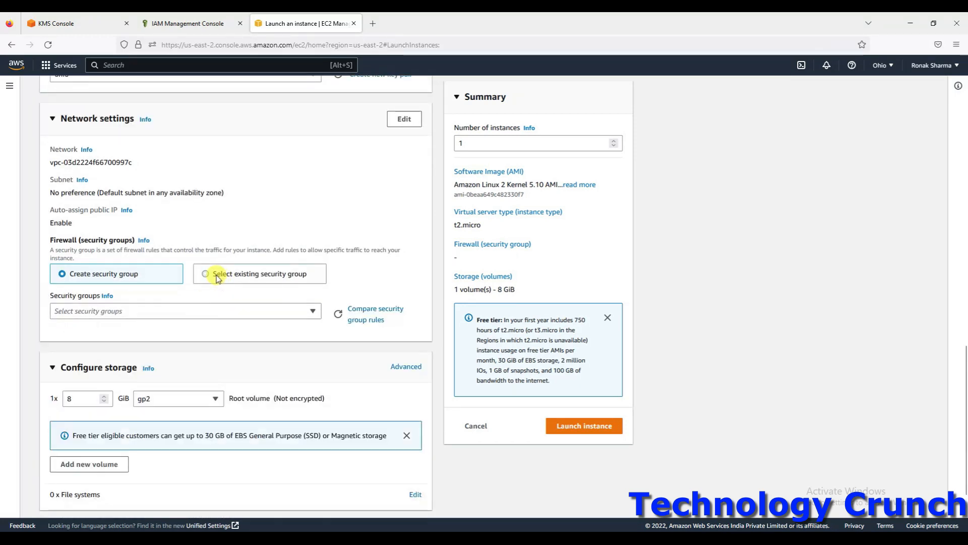
click(174, 311)
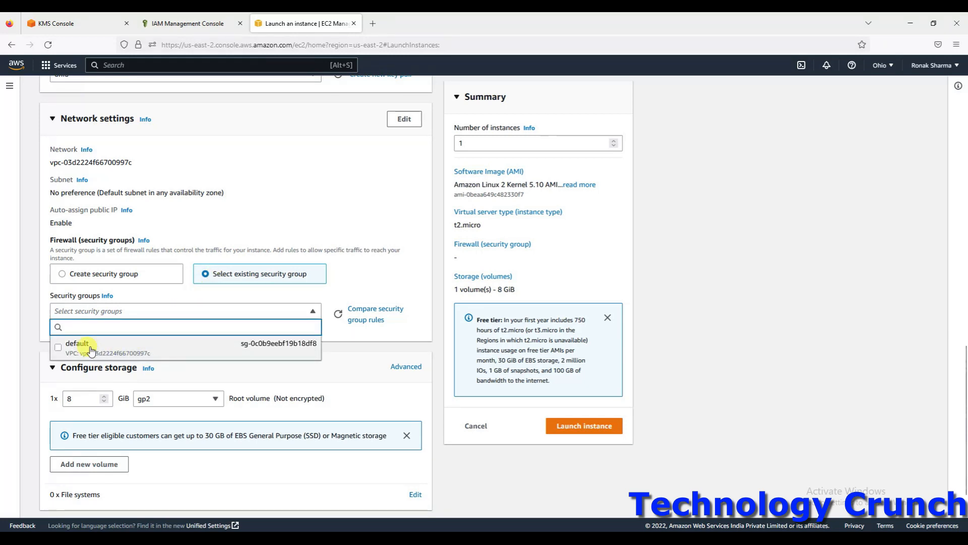
click(91, 351)
Set the IAM instance profile to Ansible_Admin_access_EC2_Role in the instance's advanced details.
scroll(184, 385, down, 1)
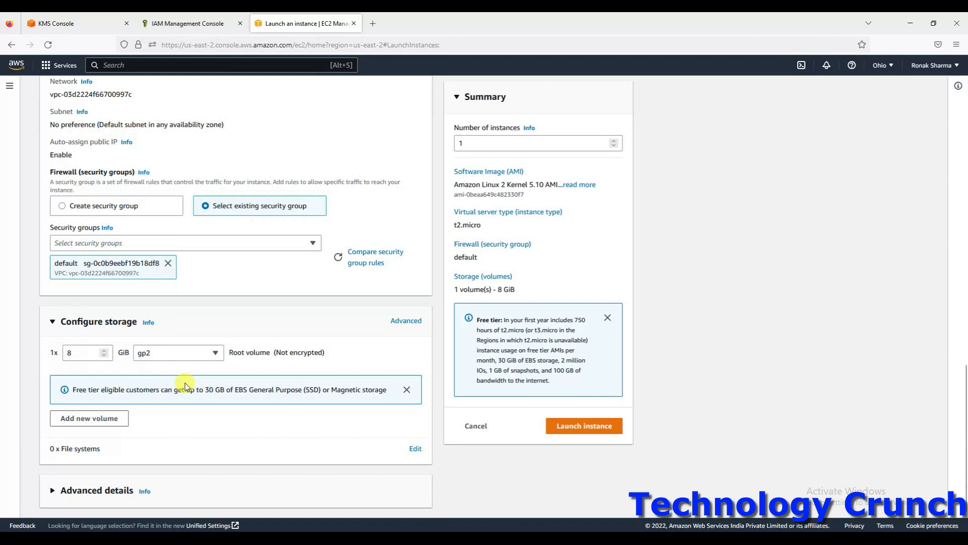
click(106, 495)
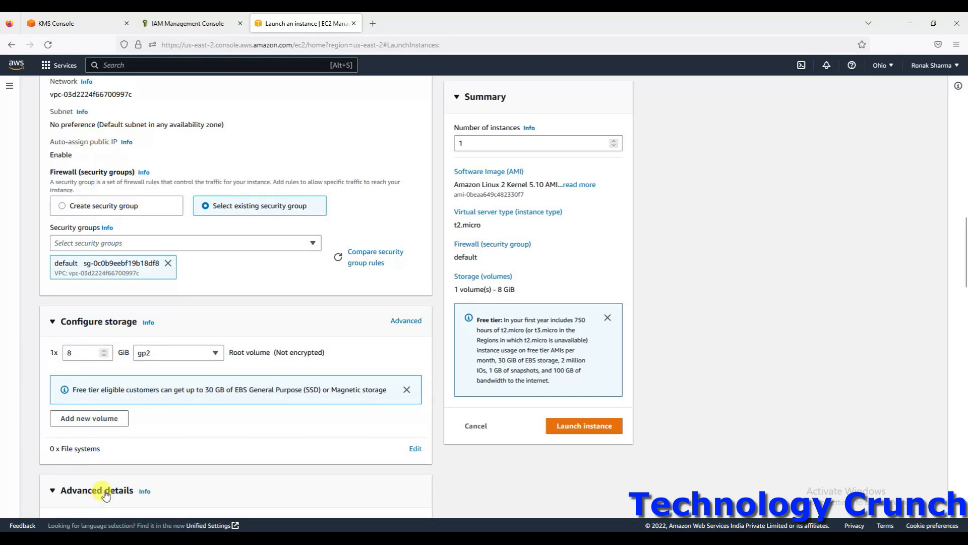
scroll(176, 463, down, 1)
scroll(176, 462, down, 5)
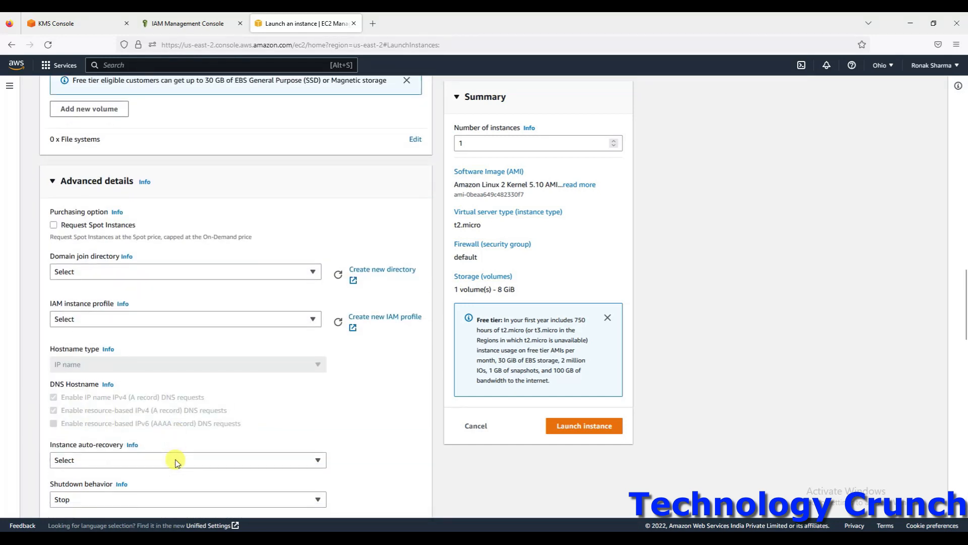
click(87, 320)
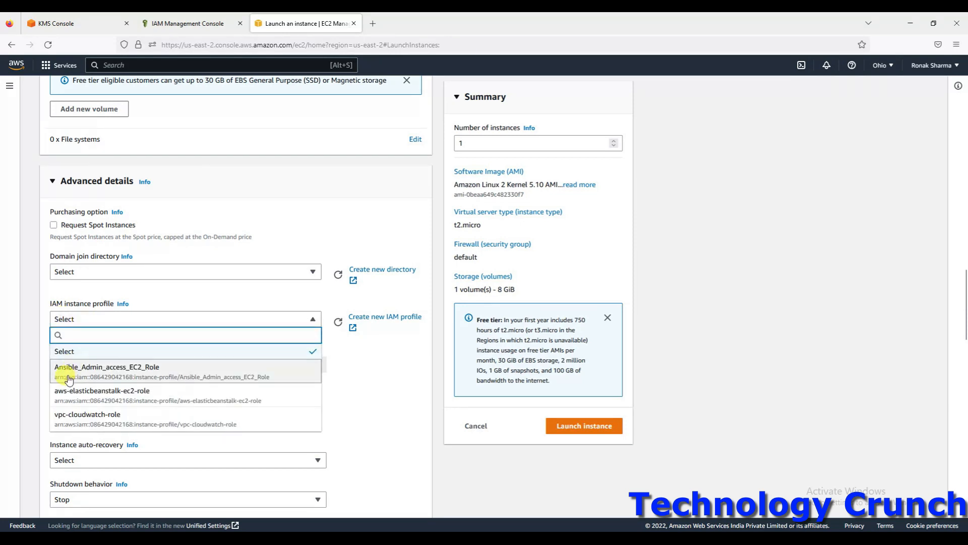
click(139, 374)
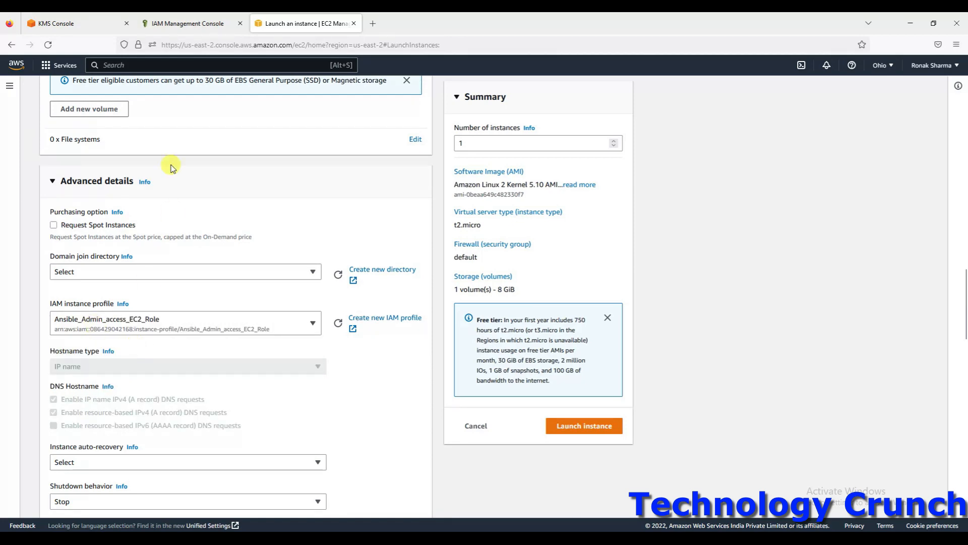
Launch the configured instance from a separate browser window, and close that window.
click(189, 22)
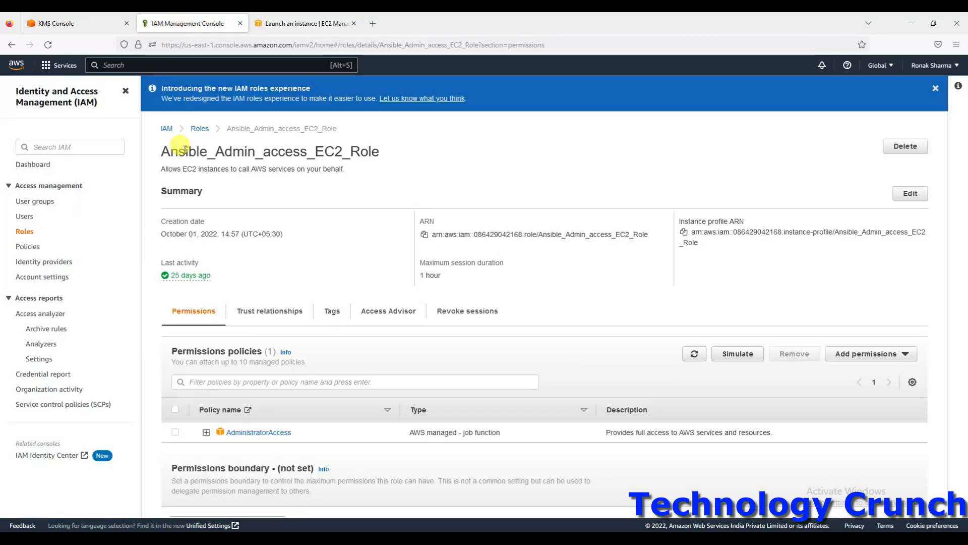
click(293, 23)
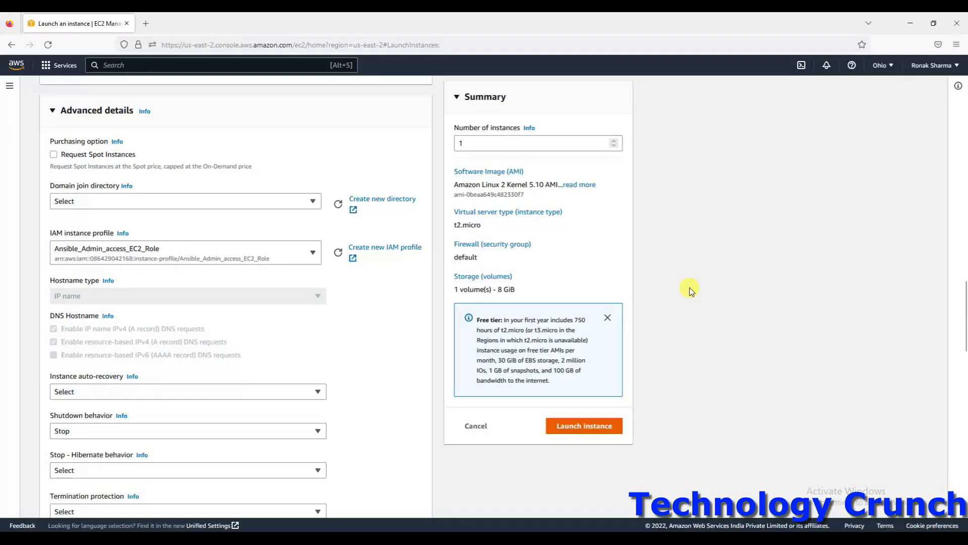
click(595, 426)
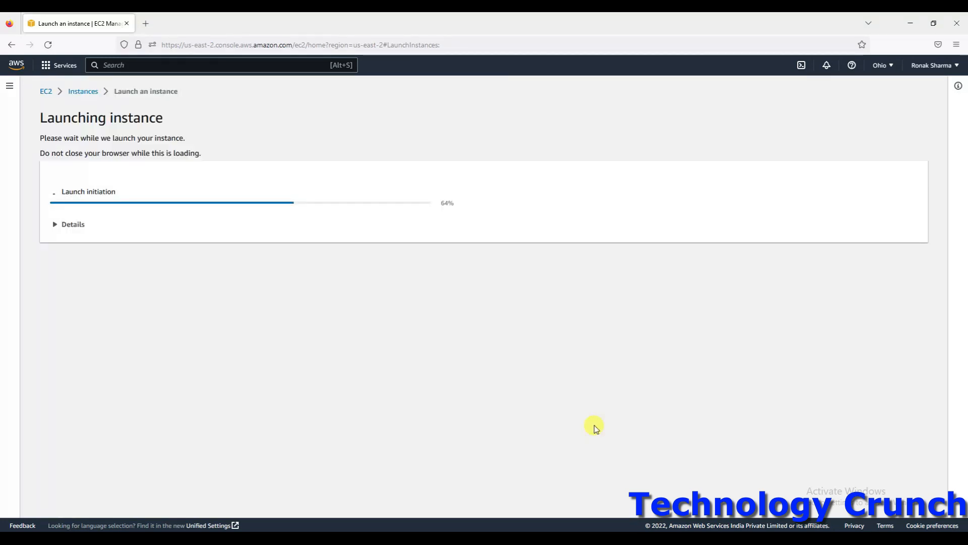
click(955, 28)
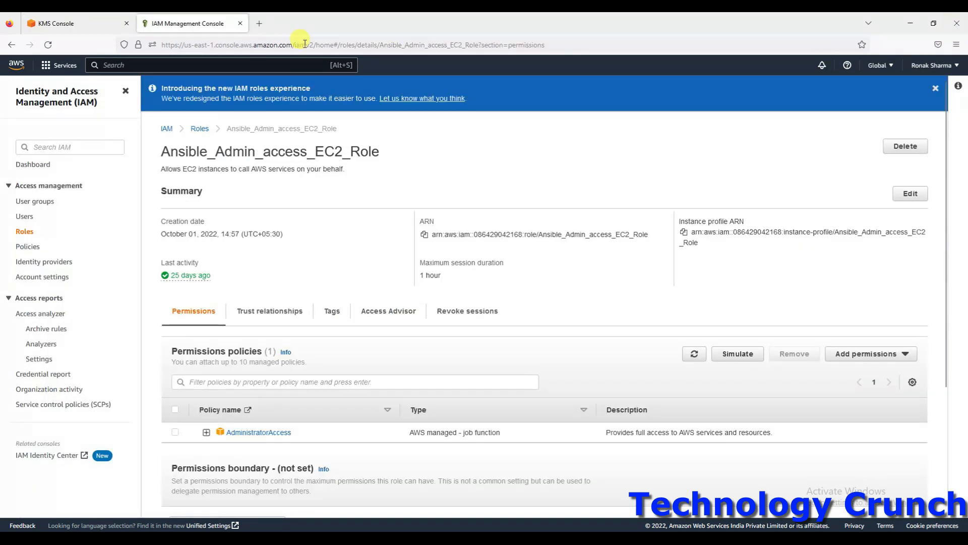
Open the EC2 service in a duplicate of the KMS console tab and list the running instances.
click(88, 27)
right_click(88, 24)
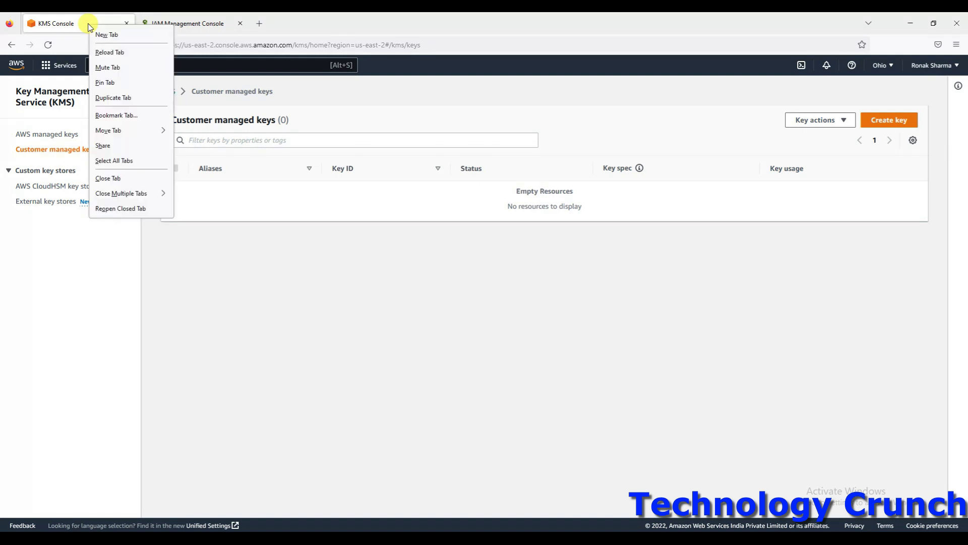
click(106, 99)
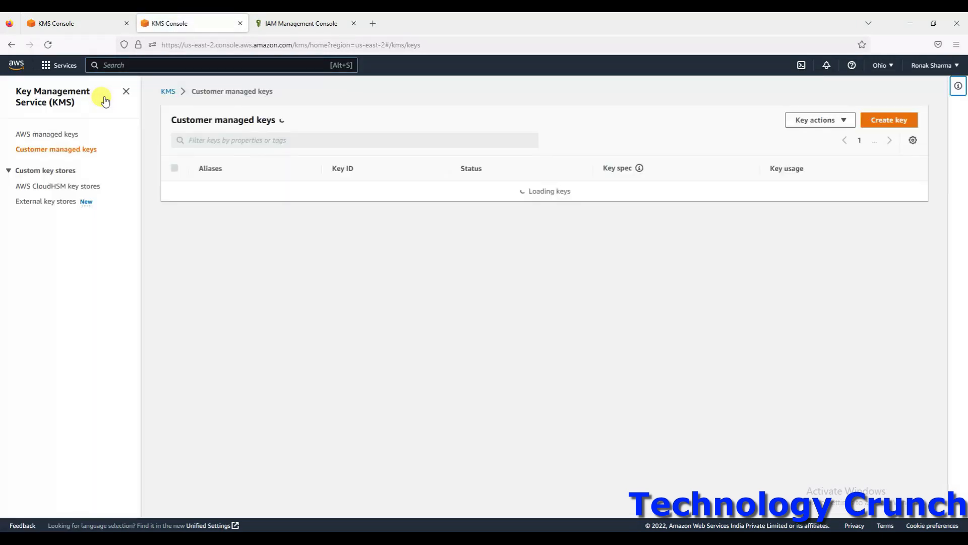
click(107, 63)
text(ec2)
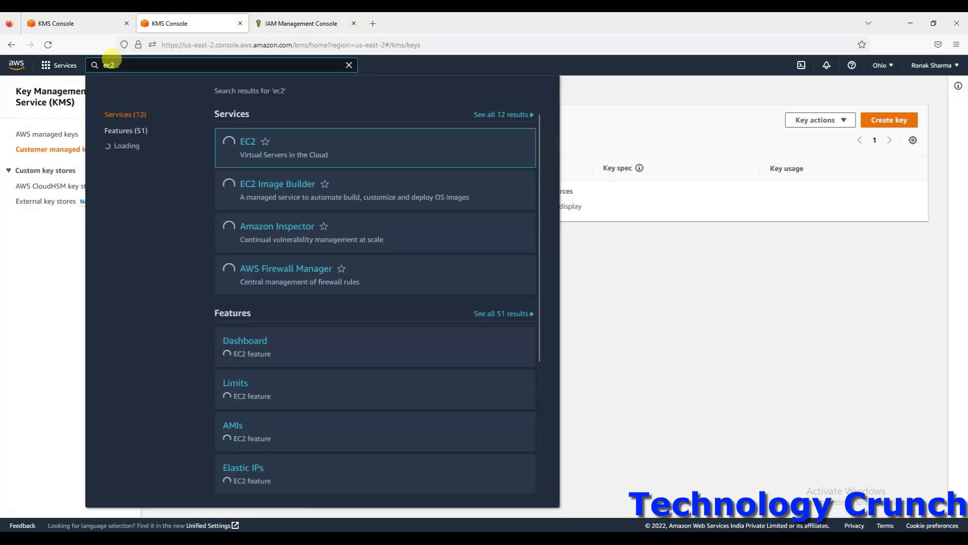
click(248, 146)
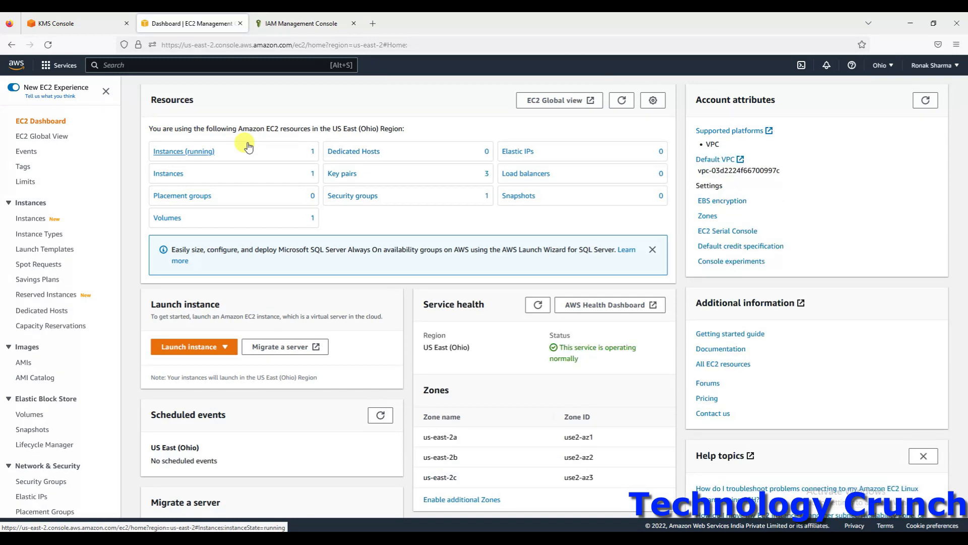
click(193, 156)
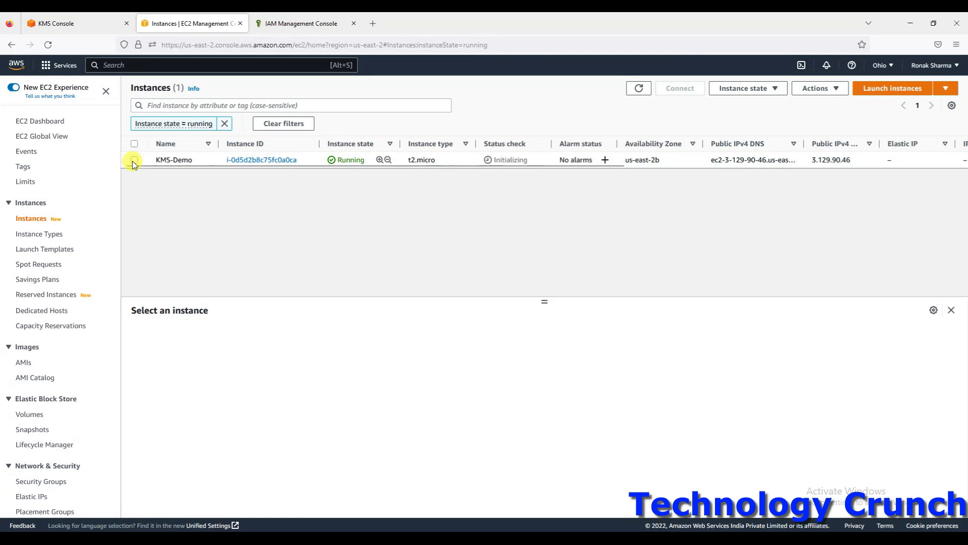
Connect to the KMS-Demo instance as ec2-user through EC2 Instance Connect, hide the instance information, and enlarge the page to 110%.
click(134, 160)
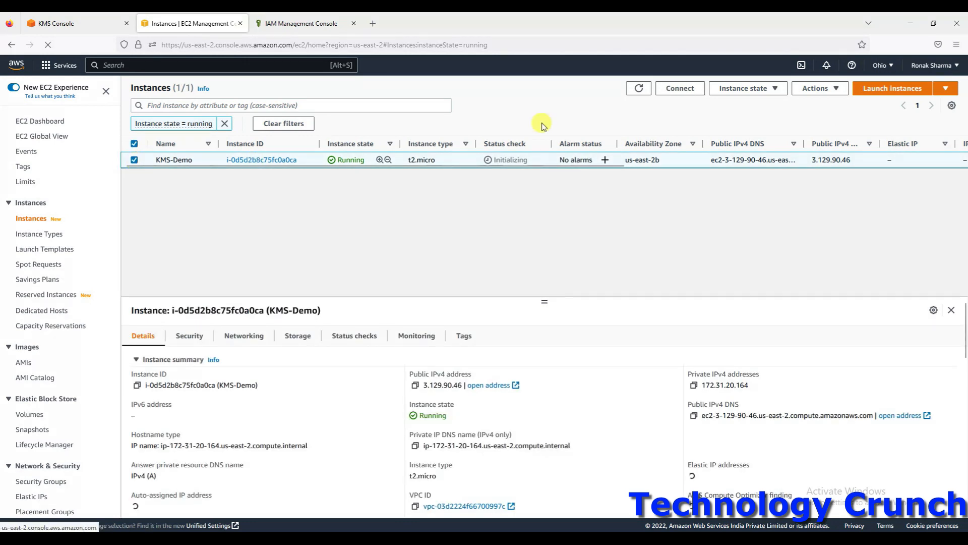
click(680, 92)
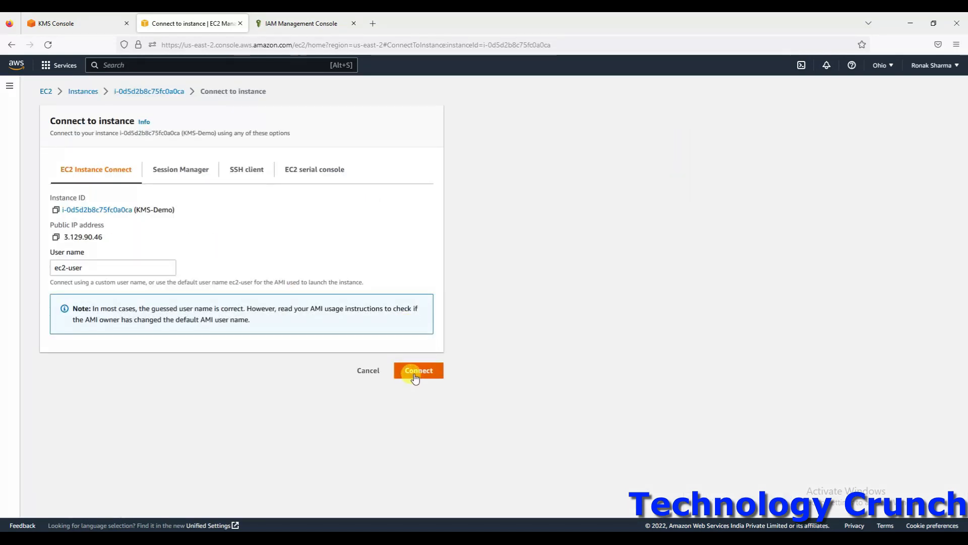
click(413, 373)
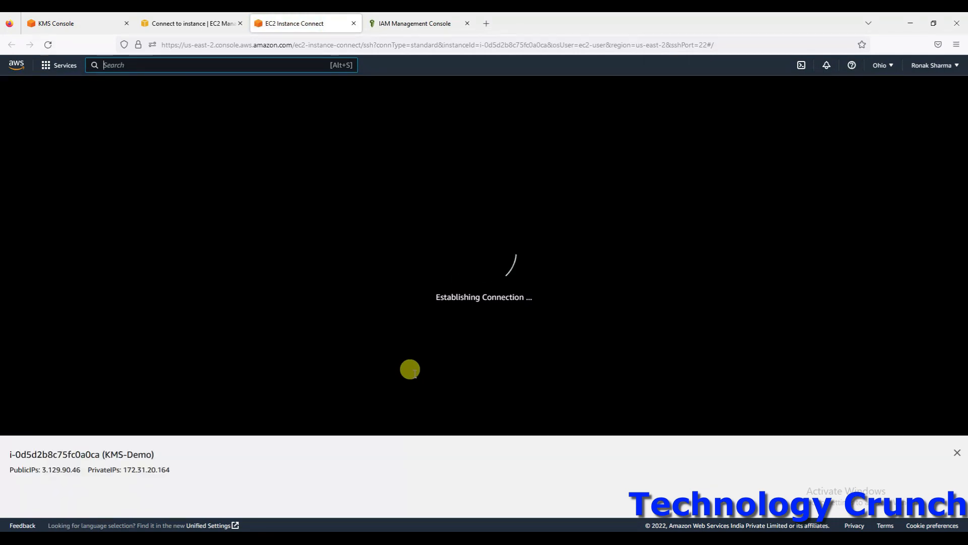
click(958, 453)
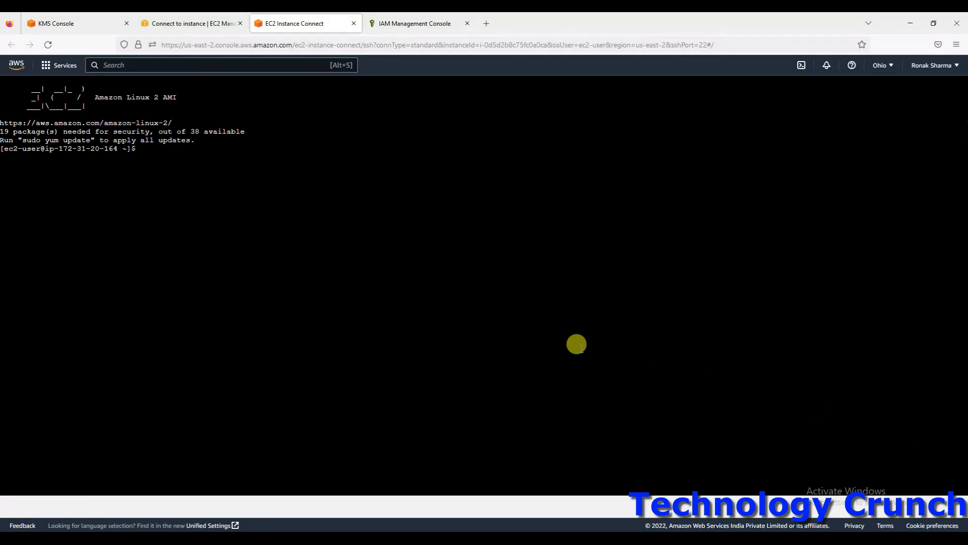
key(ctrl+plus)
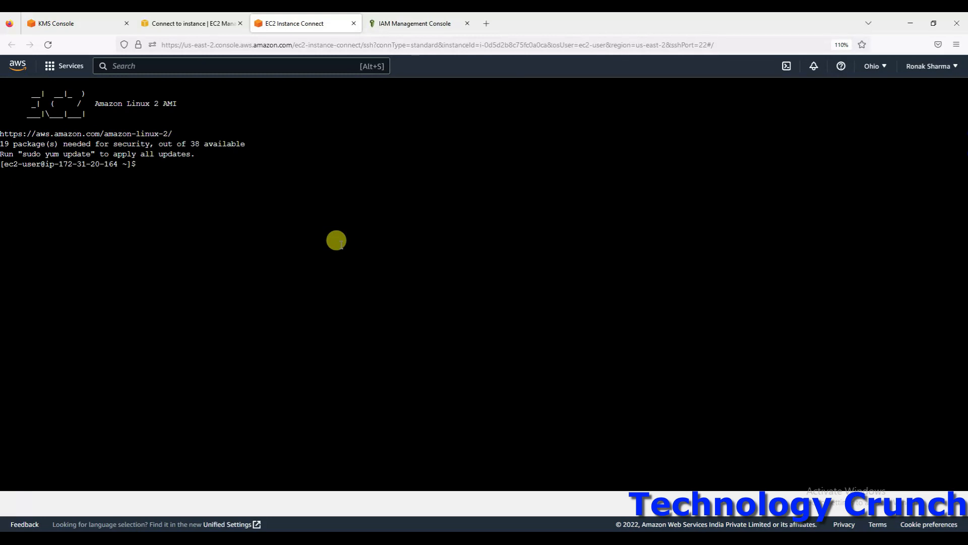
Switch the terminal session to root with sudo su and clear the terminal.
click(217, 184)
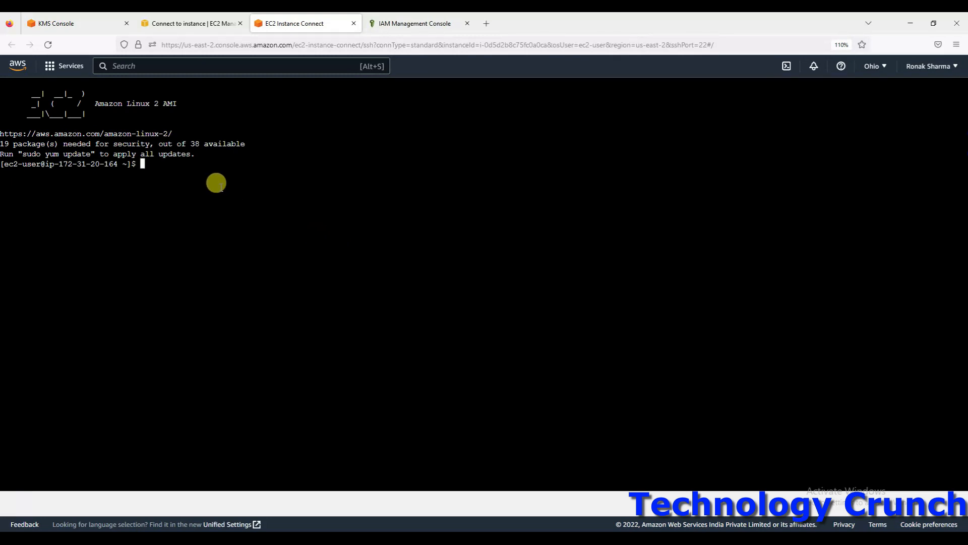
text(sudo )
text(s)
text(u)
key(Return)
key(Return)
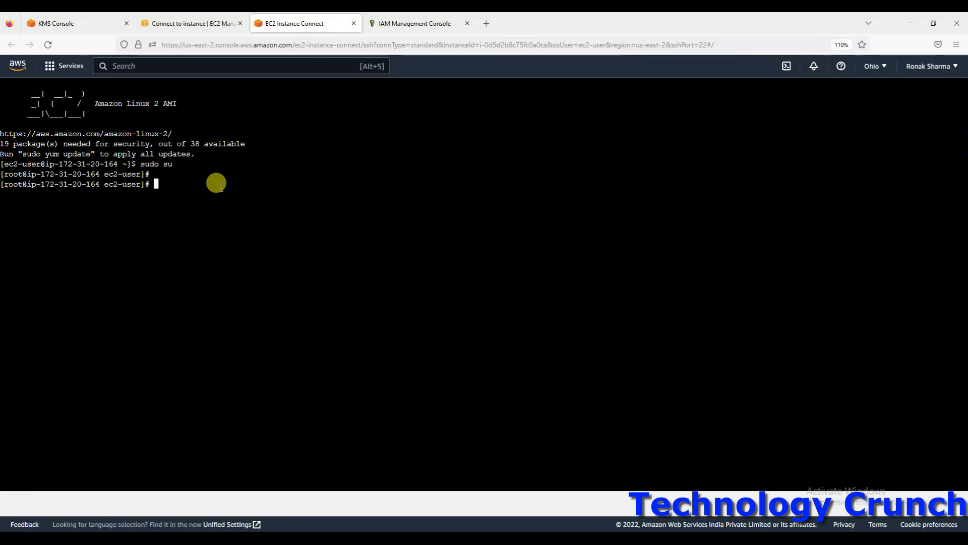
text(clear)
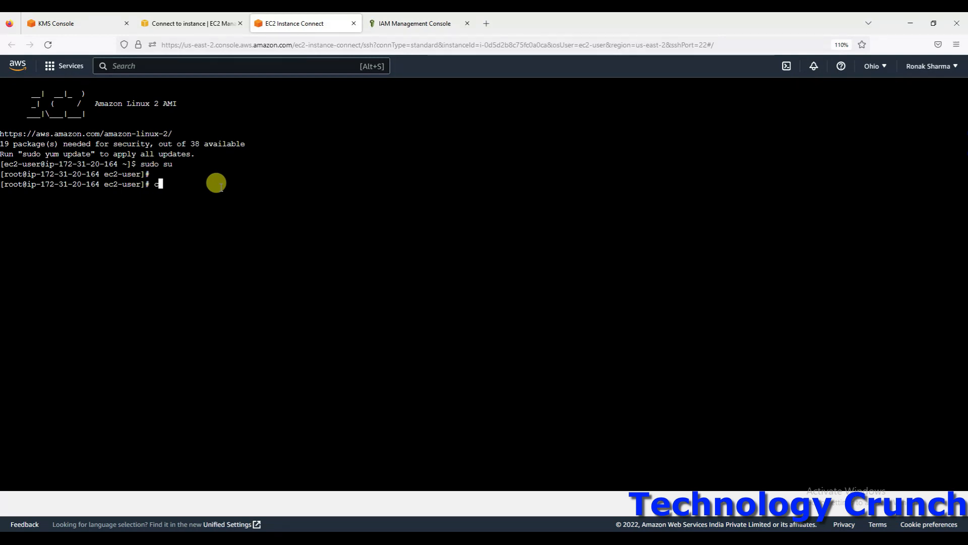
key(Return)
key(Return)
key(Return)
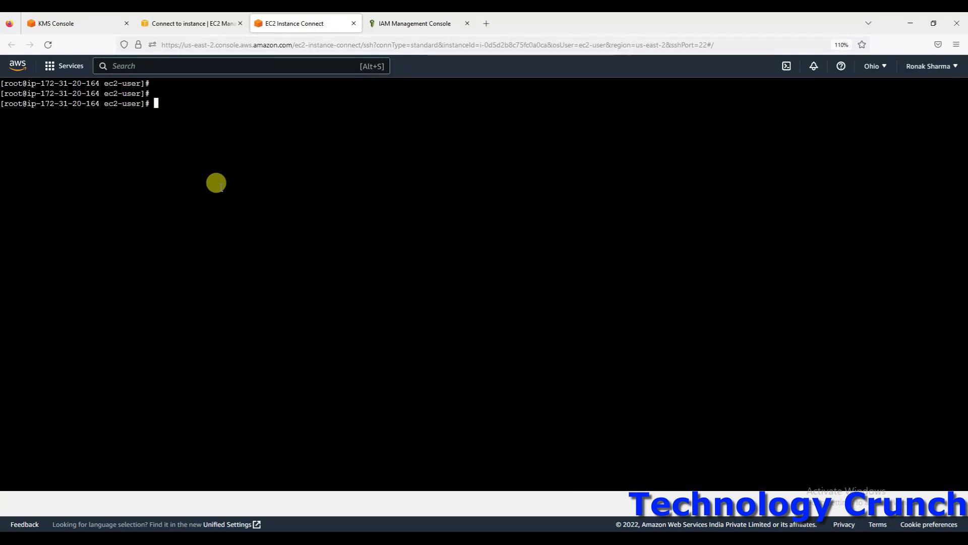
Create a directory named kms, change into it, and print the working directory path.
text(cd /)
key(BackSpace)
key(BackSpace)
key(BackSpace)
key(BackSpace)
text(mkdir)
text(kms)
key(Return)
text(cd k)
key(Tab)
key(Return)
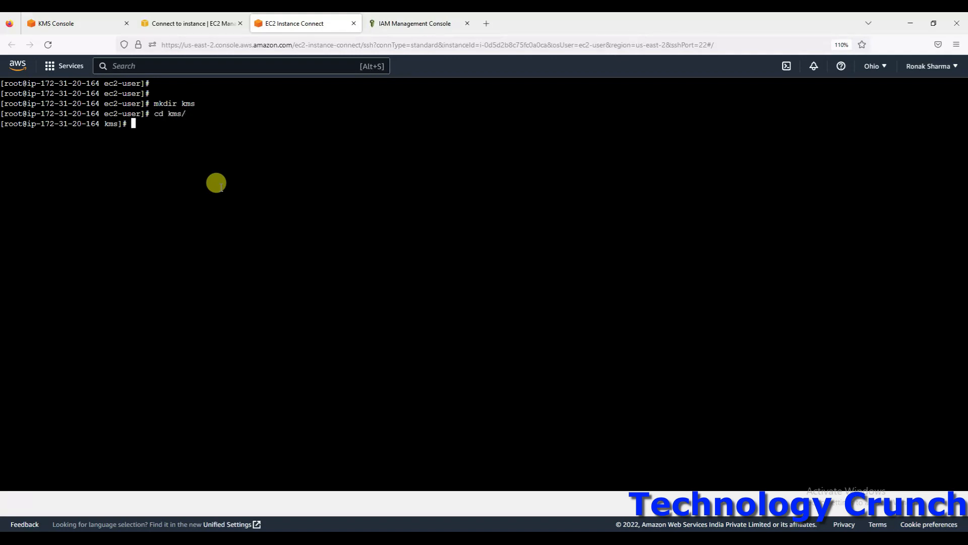
text(pwd)
key(Return)
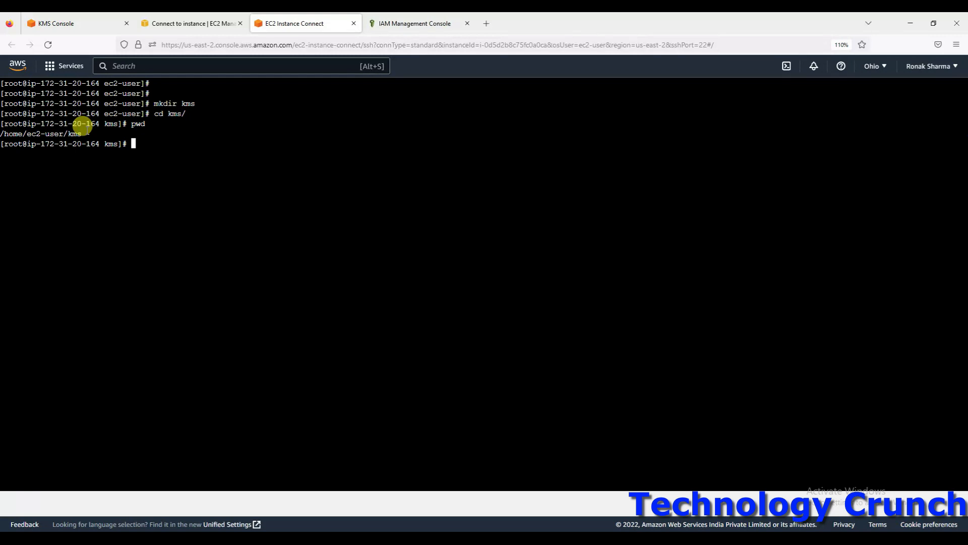
Generate the key material with "openssl rand -out plain_text_aes_key.bin 32" and list the directory with ls -l.
right_click(155, 149)
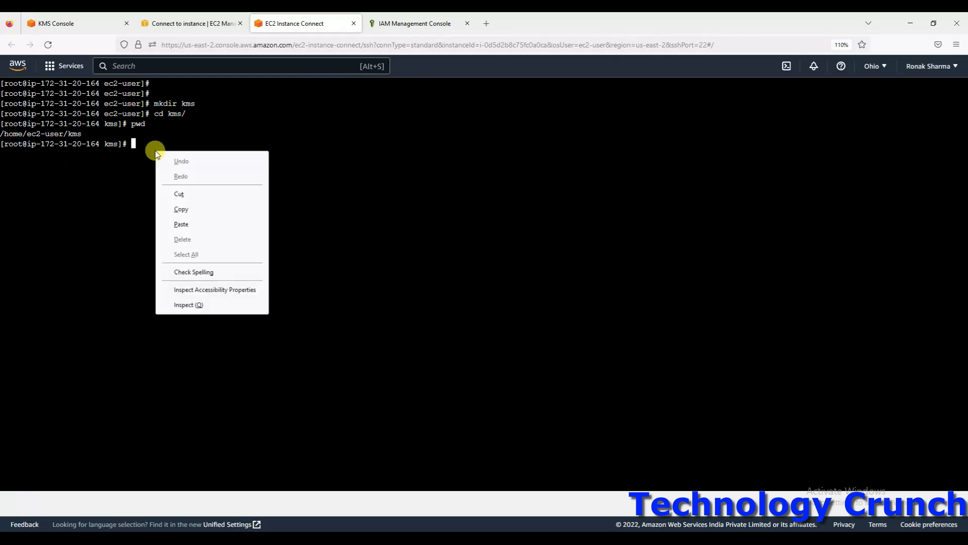
click(181, 225)
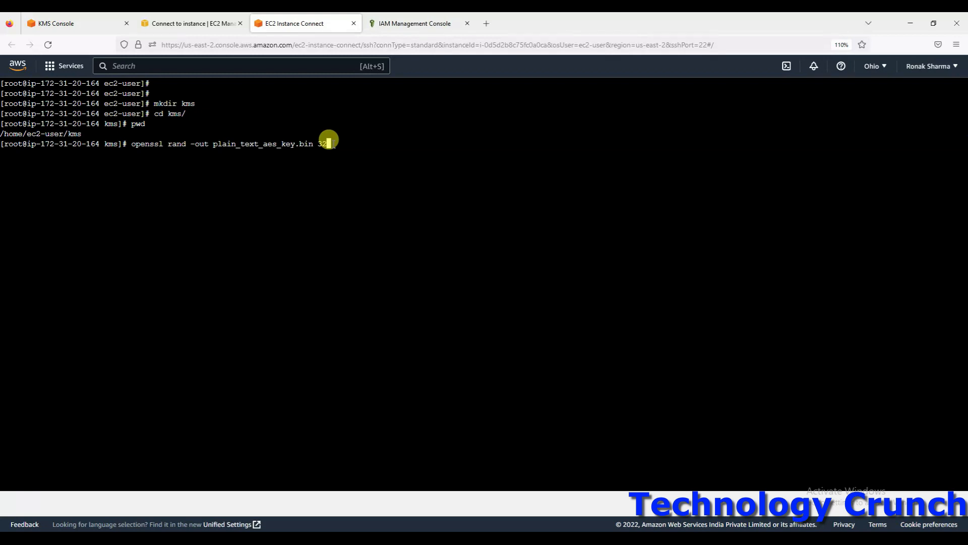
key(Return)
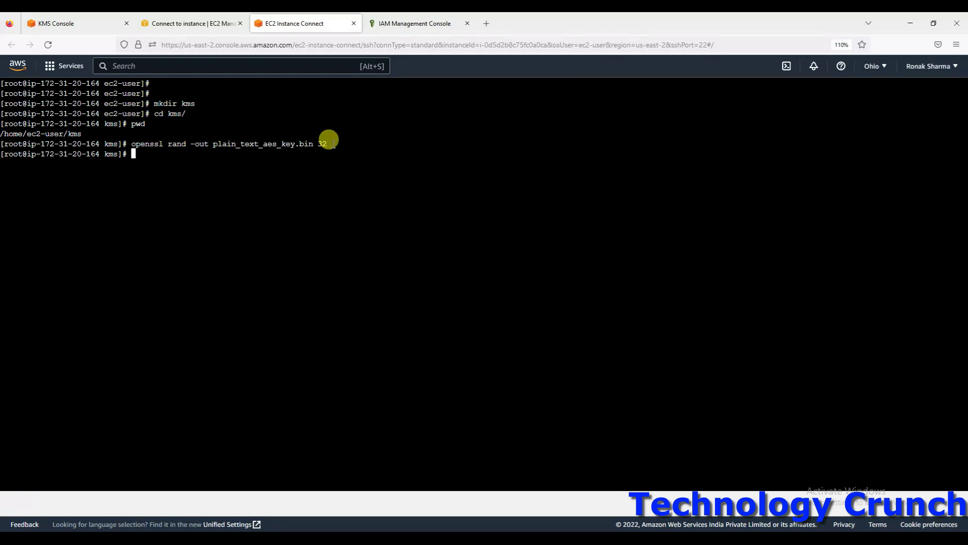
text(ls -l)
key(Return)
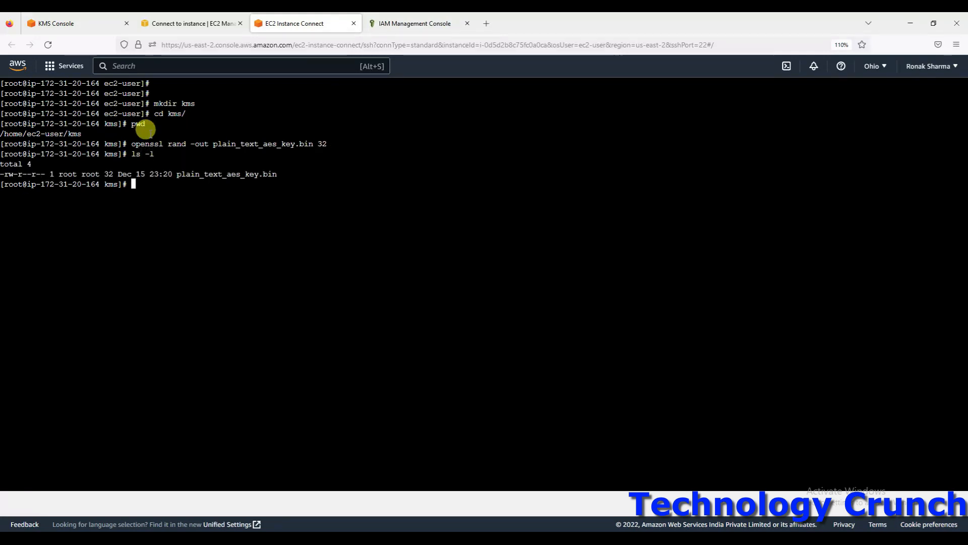
double_click(180, 171)
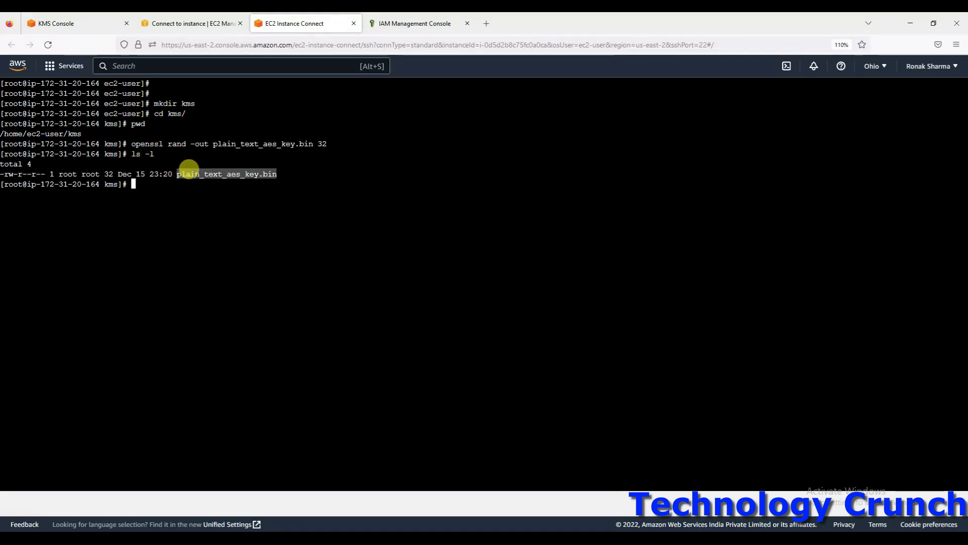
drag(212, 143, 309, 143)
drag(175, 168, 273, 169)
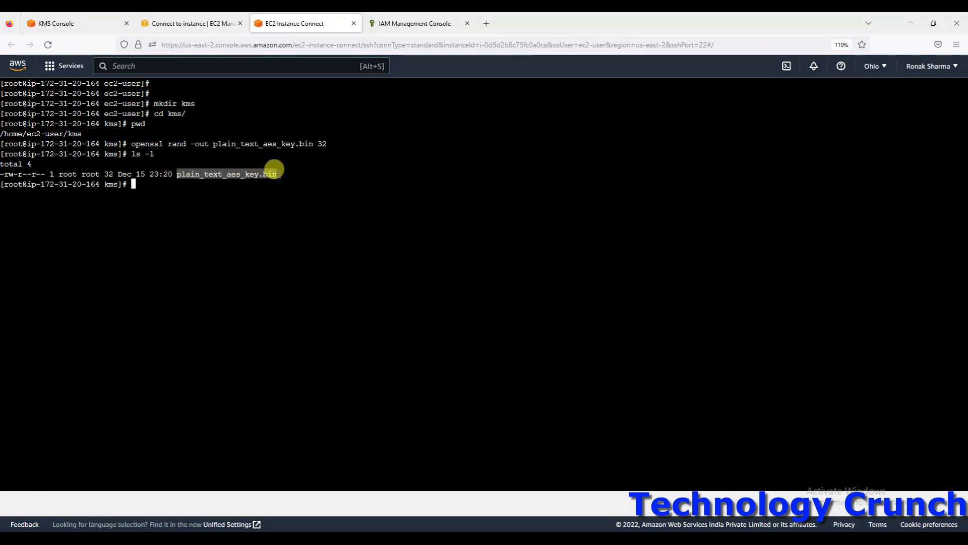
Display the contents of plain_text_aes_key.bin with cat, and clear the terminal.
text(cat )
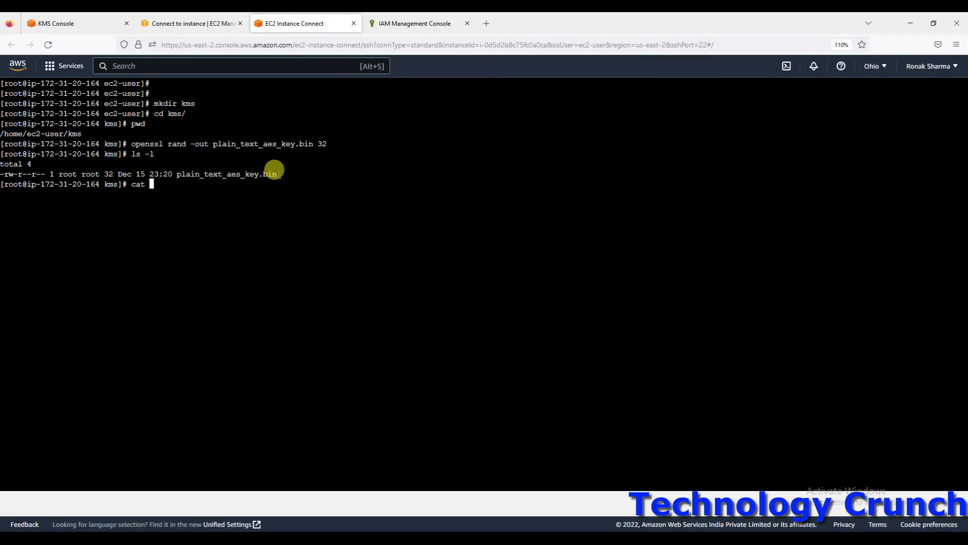
text(pl)
key(Tab)
key(Return)
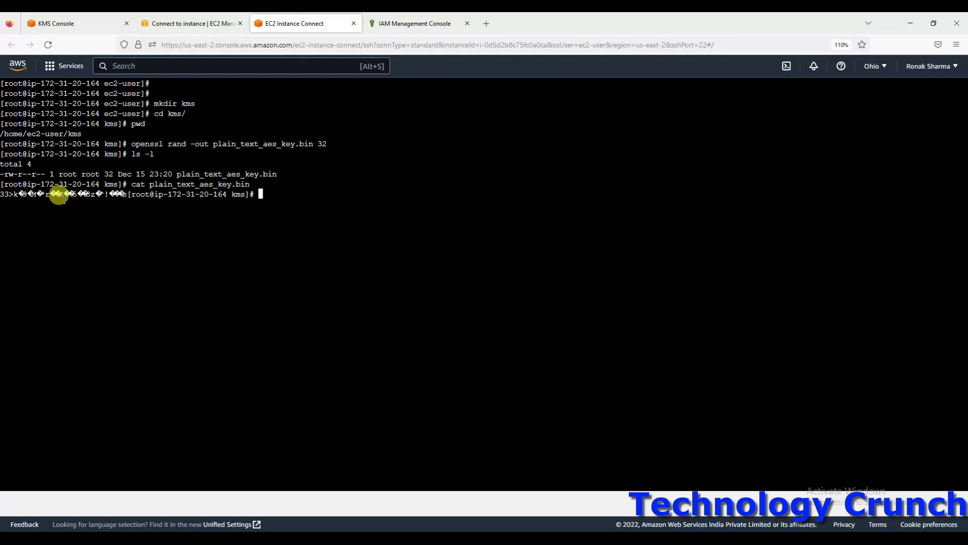
key(Return)
key(Return)
key(Return)
key(Return)
key(Return)
key(Return)
key(Return)
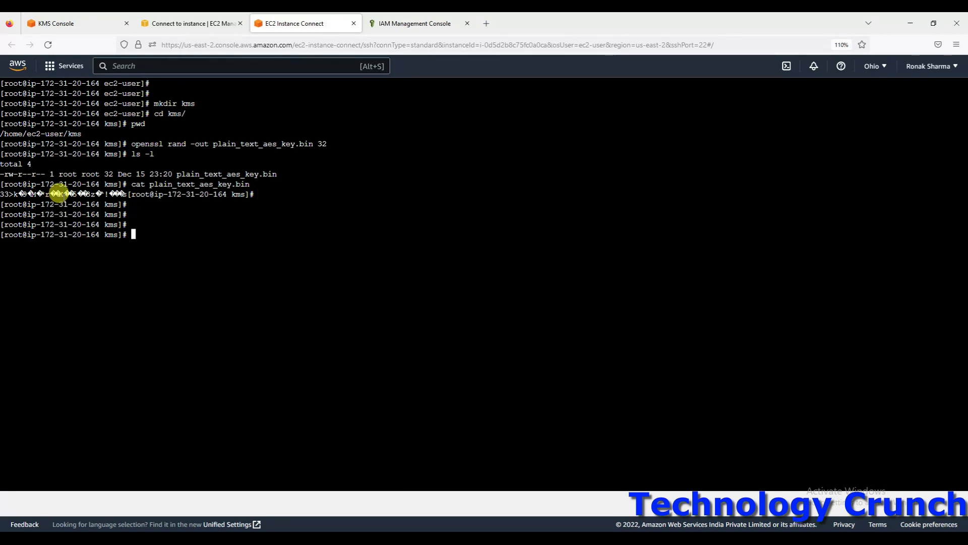
text(clear)
key(Return)
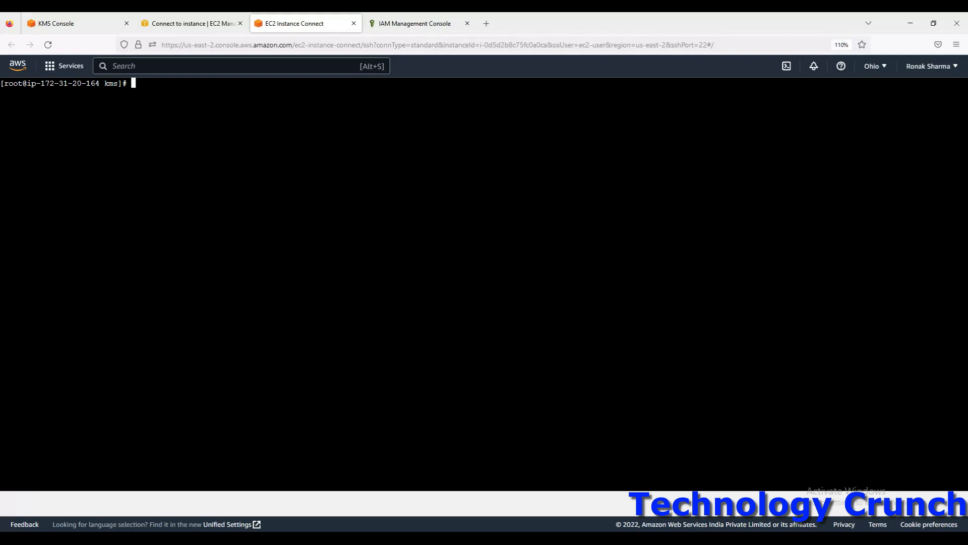
Configure a new symmetric encrypt-and-decrypt customer managed key with External key material, accept the imported-key implications, and continue to the labels.
click(59, 27)
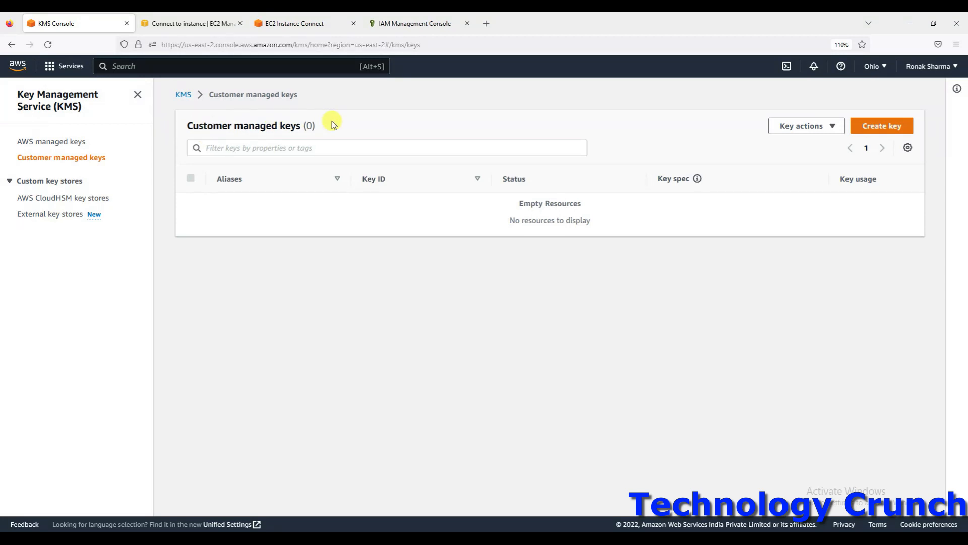
click(888, 125)
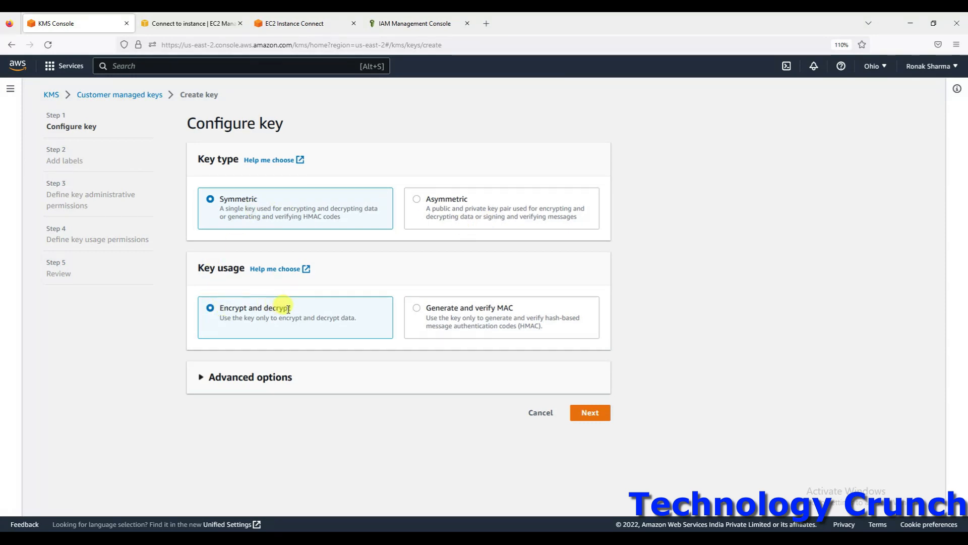
click(202, 377)
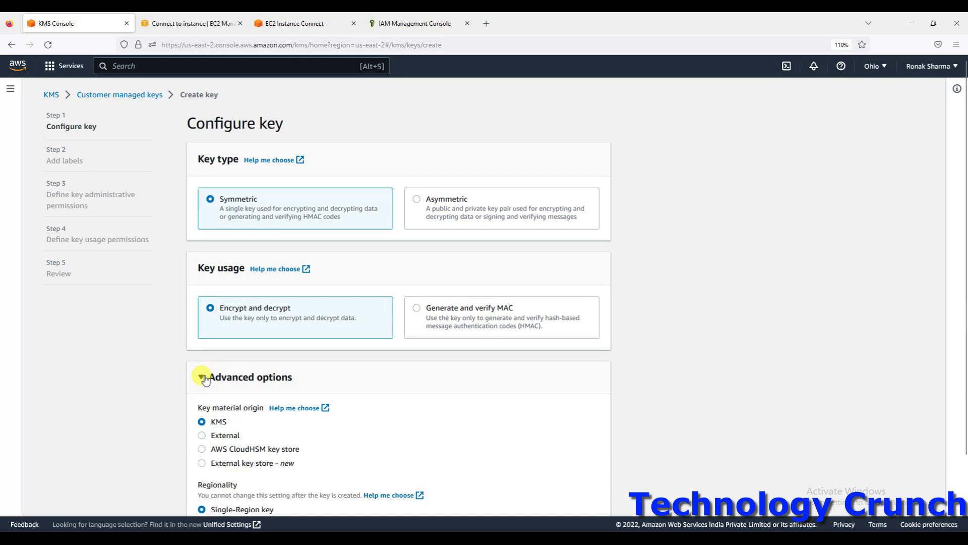
scroll(310, 391, down, 3)
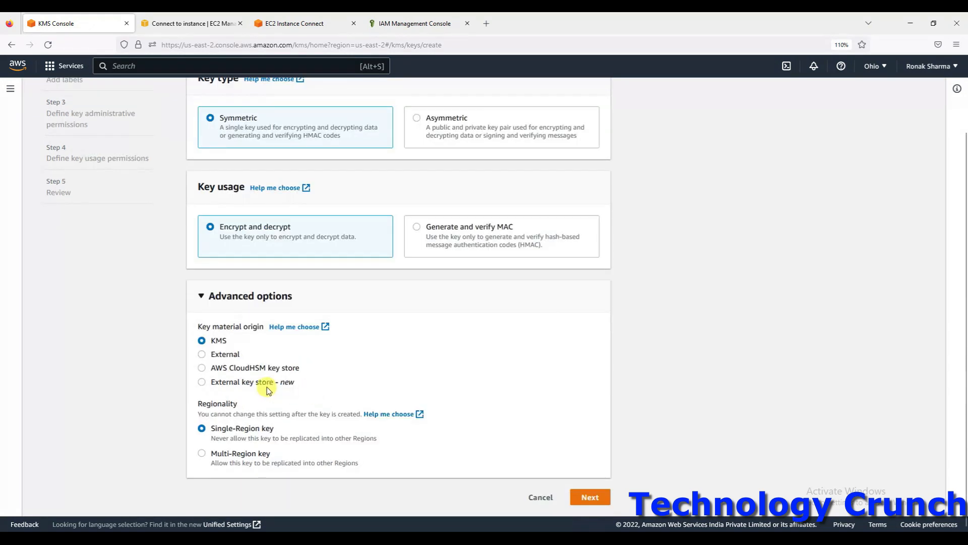
click(219, 355)
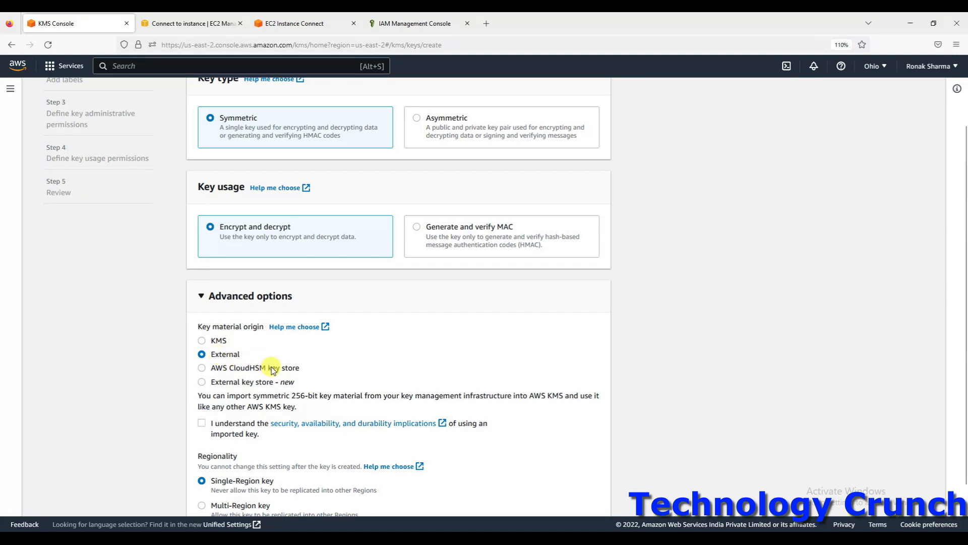
scroll(272, 369, down, 2)
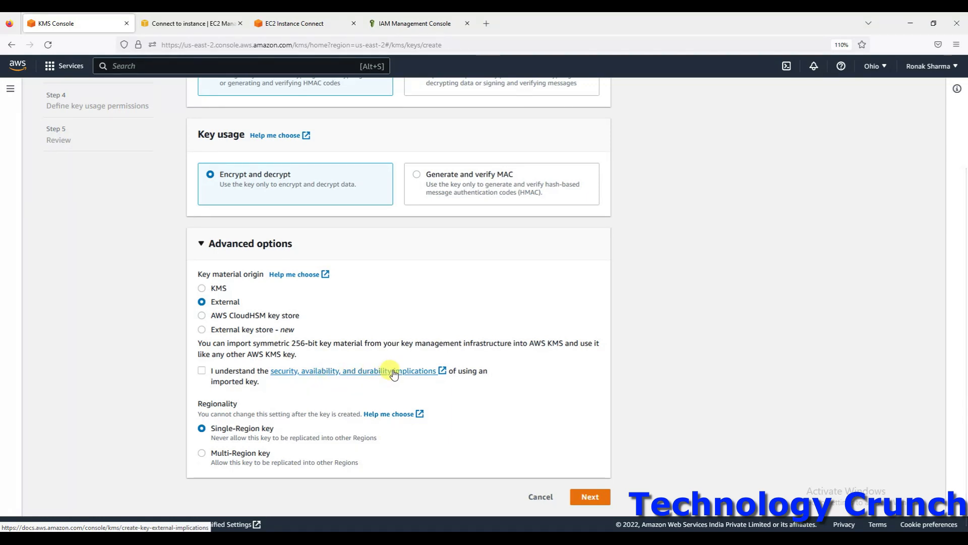
click(201, 371)
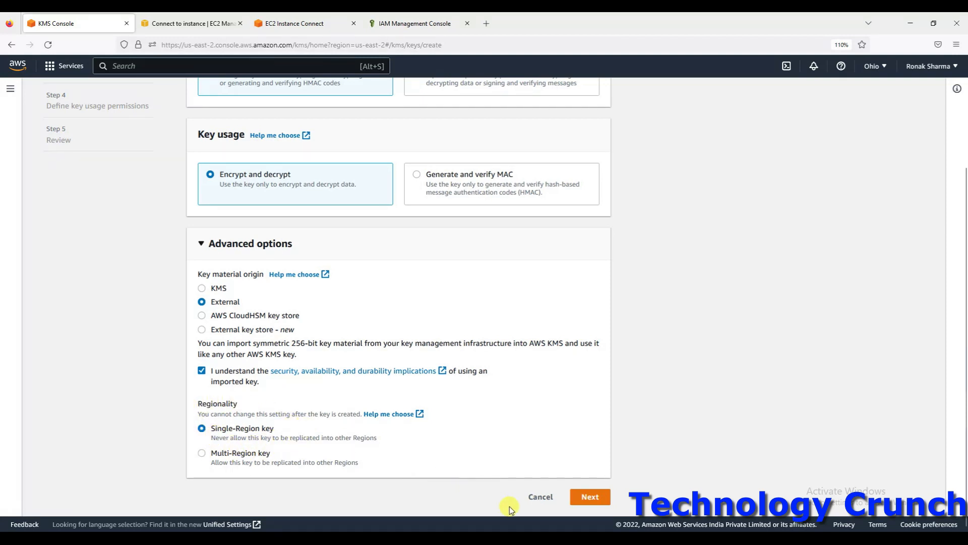
click(585, 498)
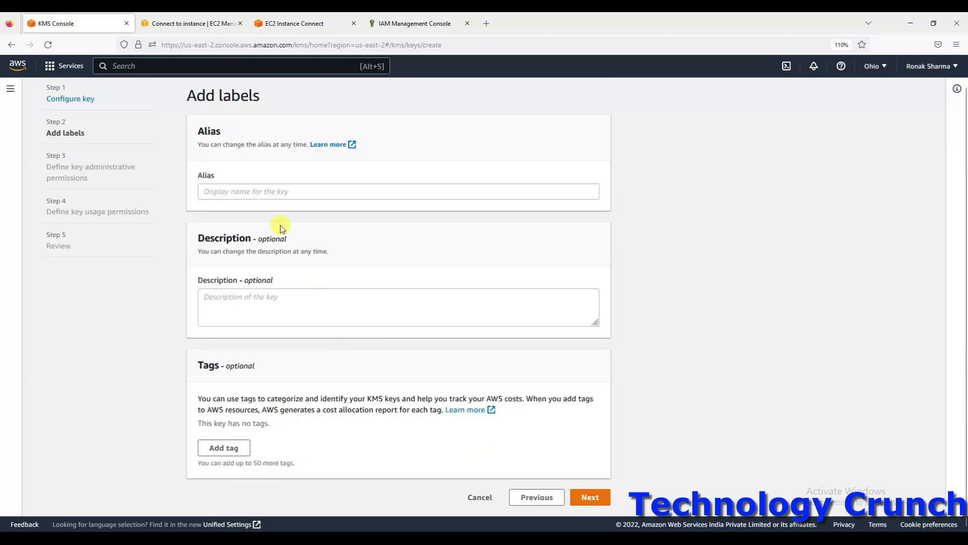
Label the key with alias External-kms and description "My External Encrption key", and continue to the administrative permissions.
click(264, 192)
text(Exter)
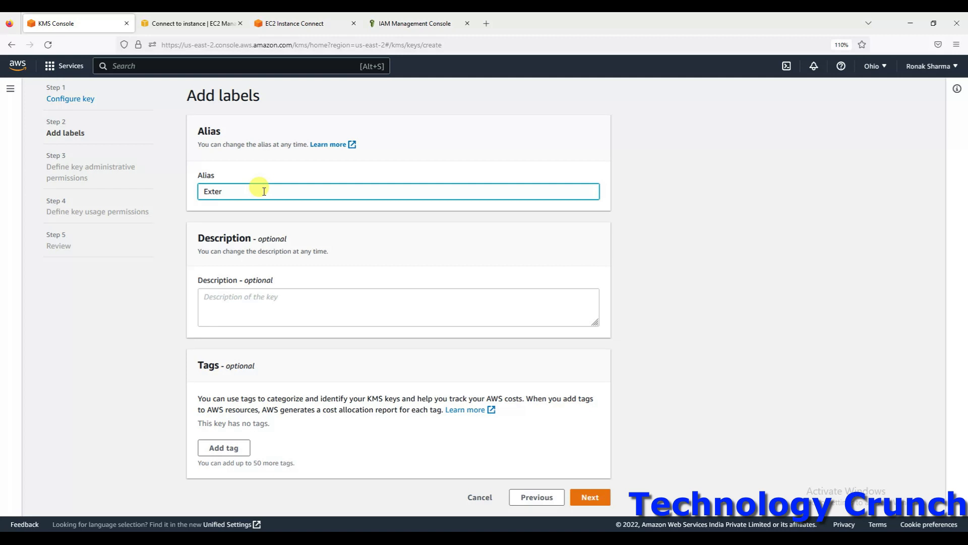
text(nal-kms)
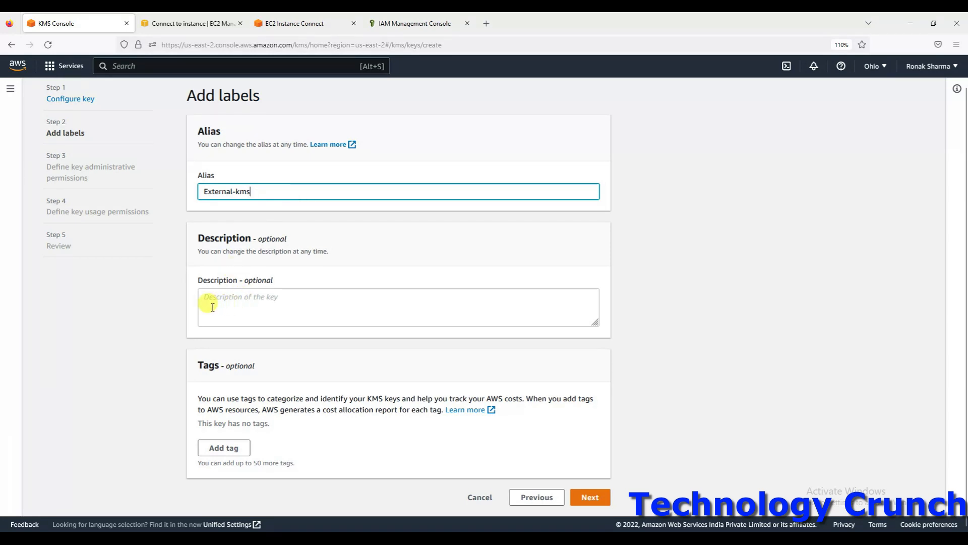
click(316, 306)
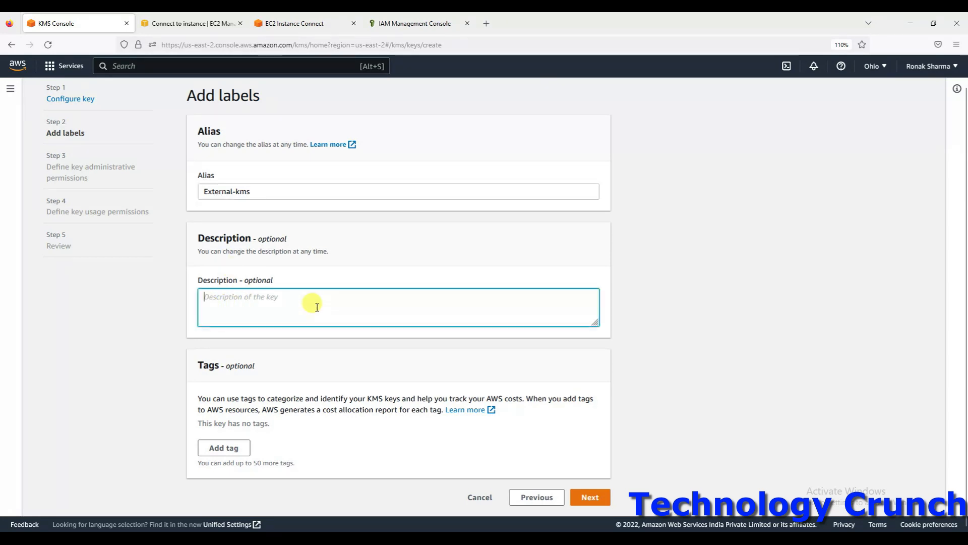
text(My External )
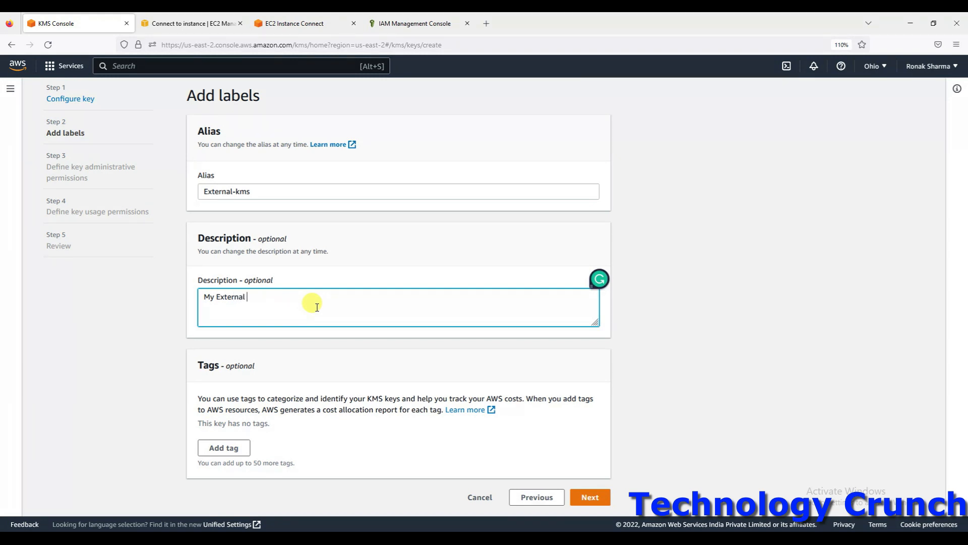
text(Encrption key)
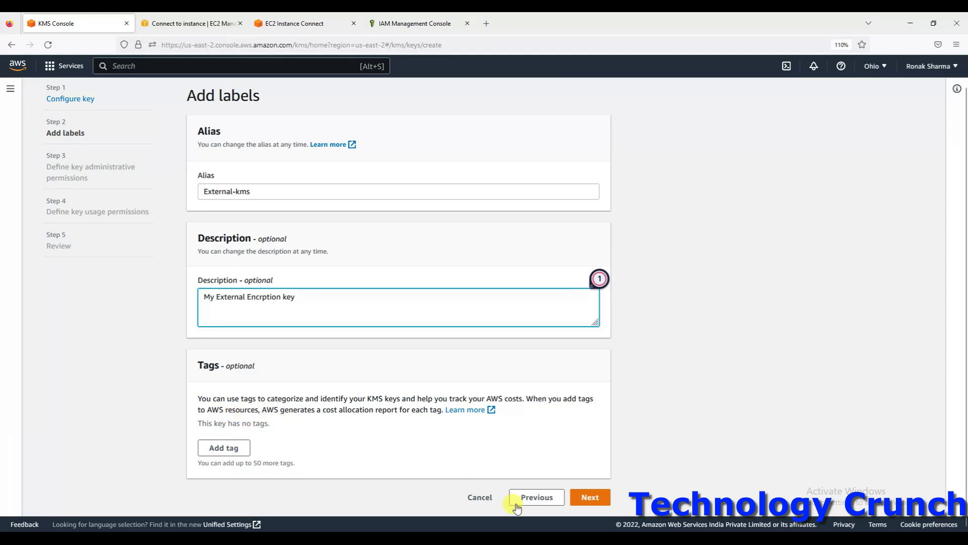
click(589, 498)
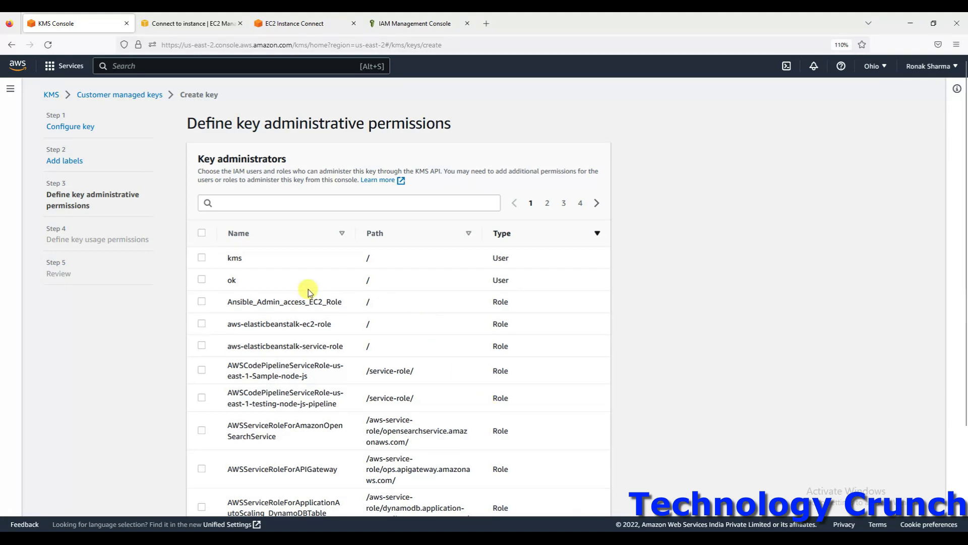
Assign the IAM user ok as key administrator and continue to the key usage permissions.
scroll(286, 315, down, 3)
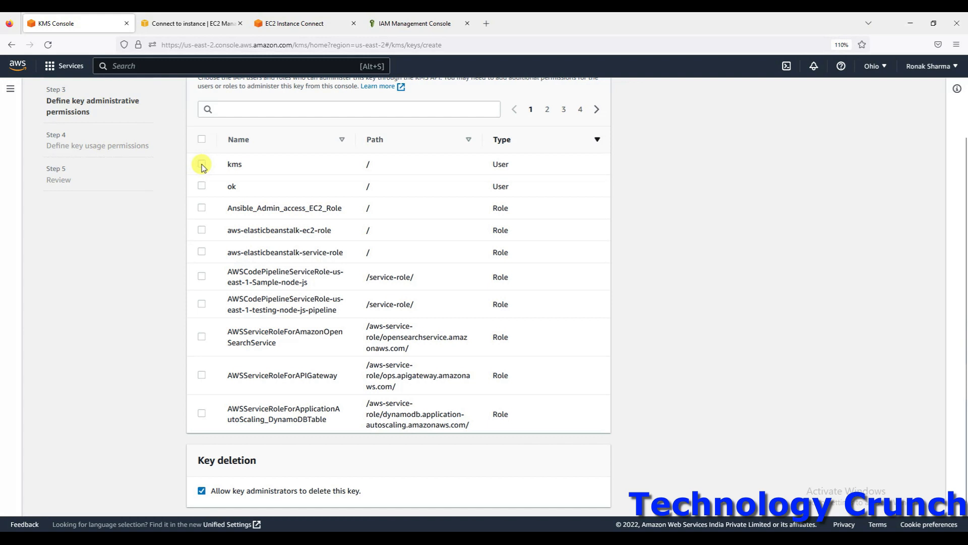
click(202, 187)
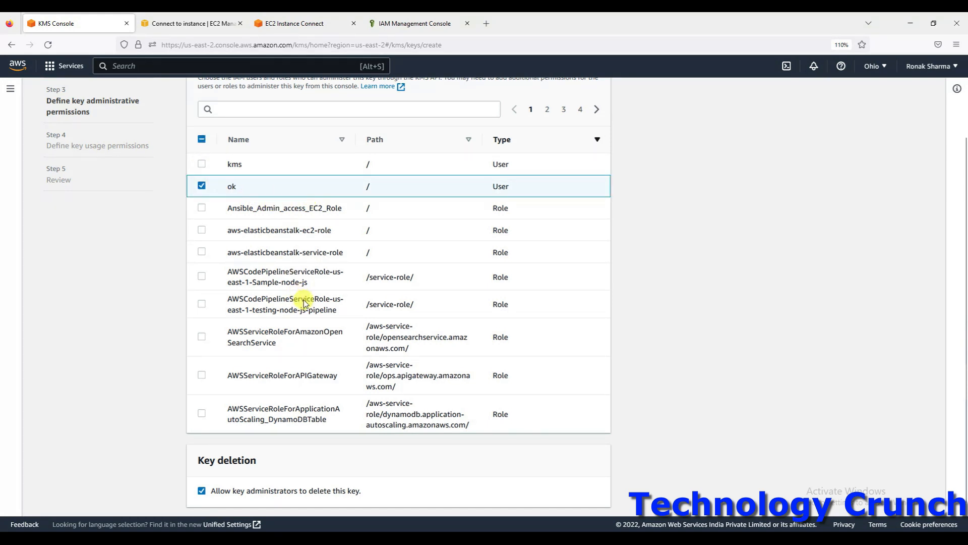
scroll(300, 297, down, 1)
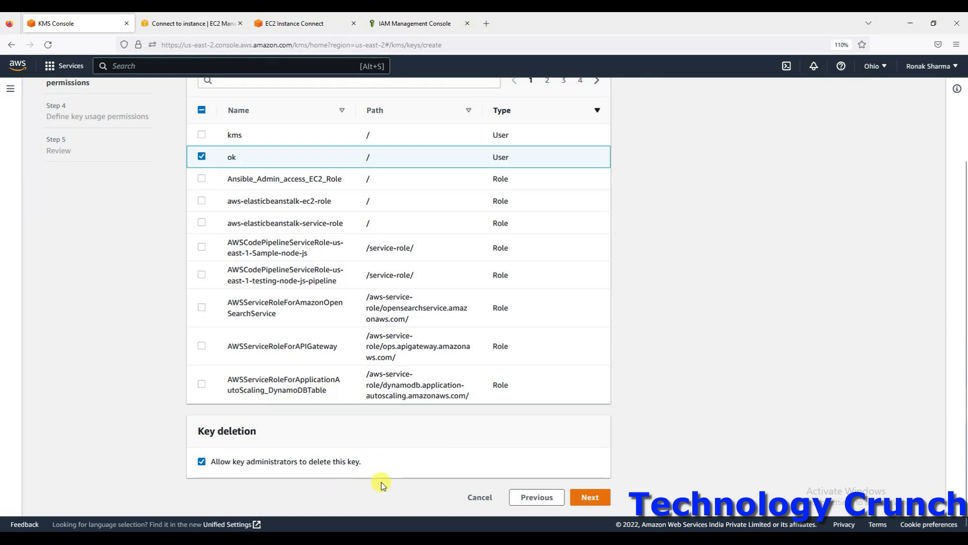
click(589, 498)
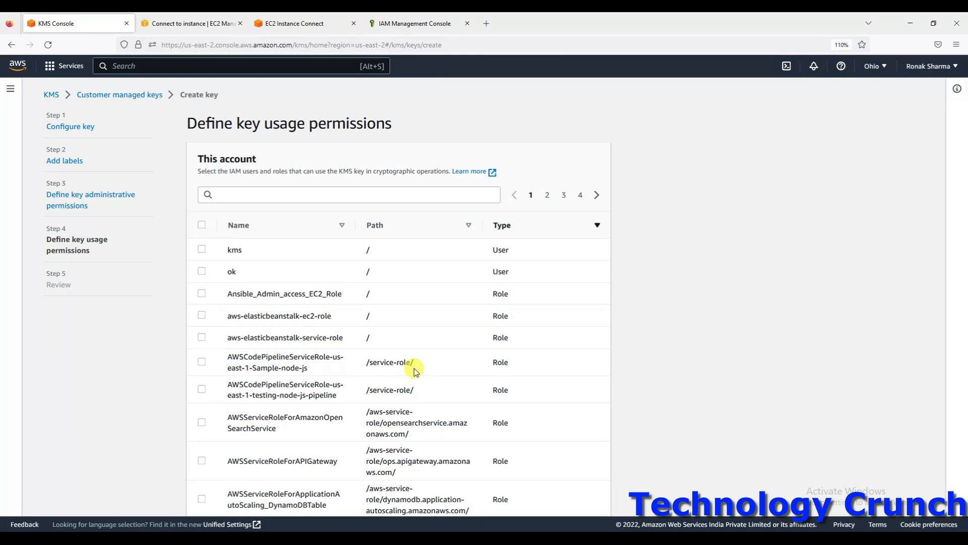
Grant key usage permissions to the IAM users ok and kms.
click(202, 271)
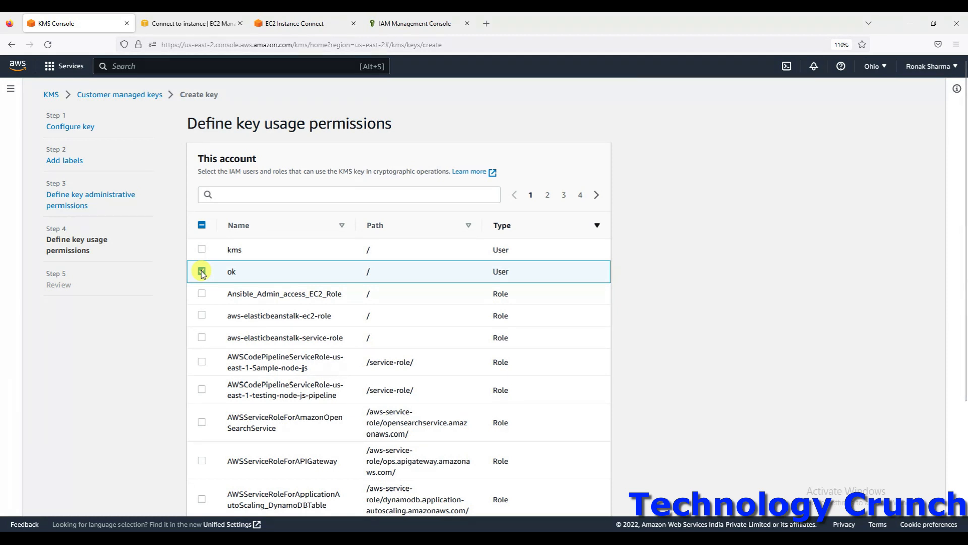
scroll(329, 363, down, 1)
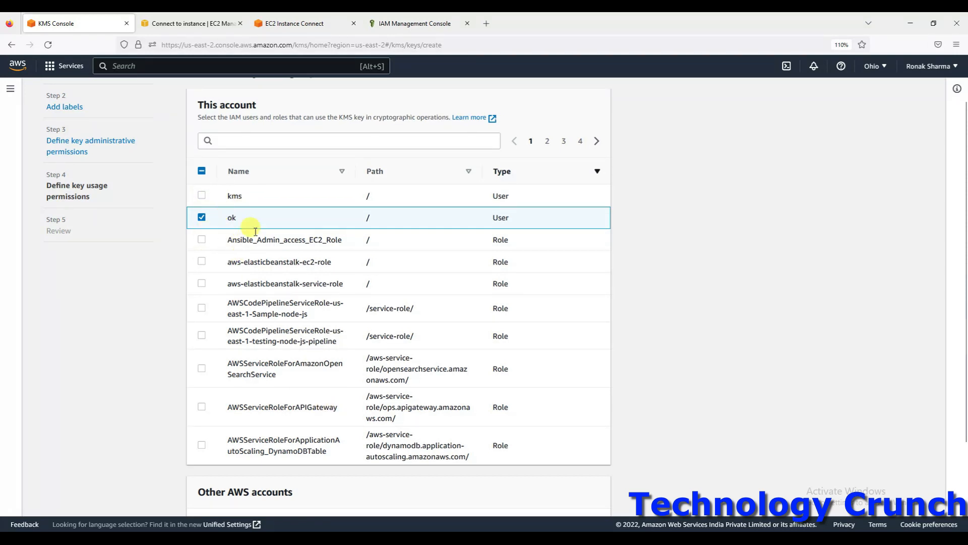
click(202, 196)
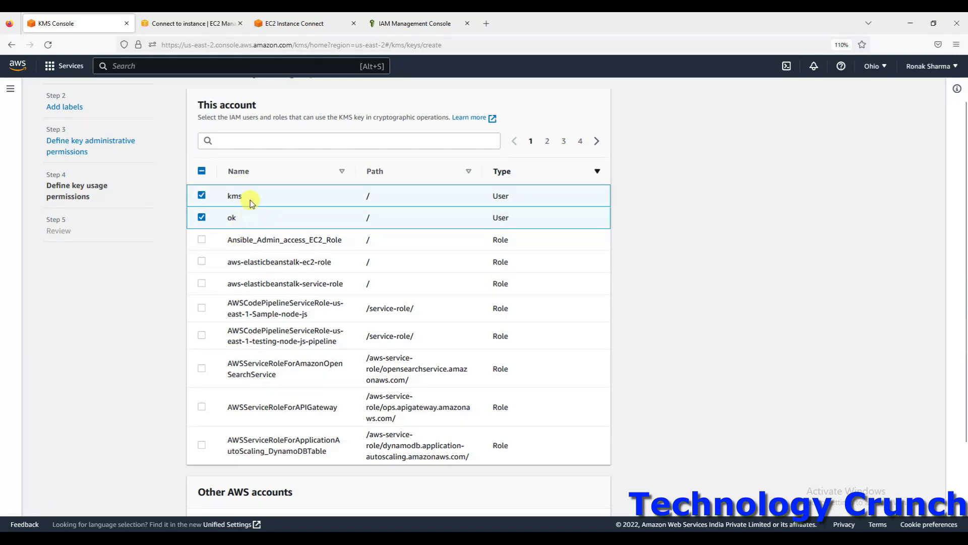
scroll(352, 356, down, 3)
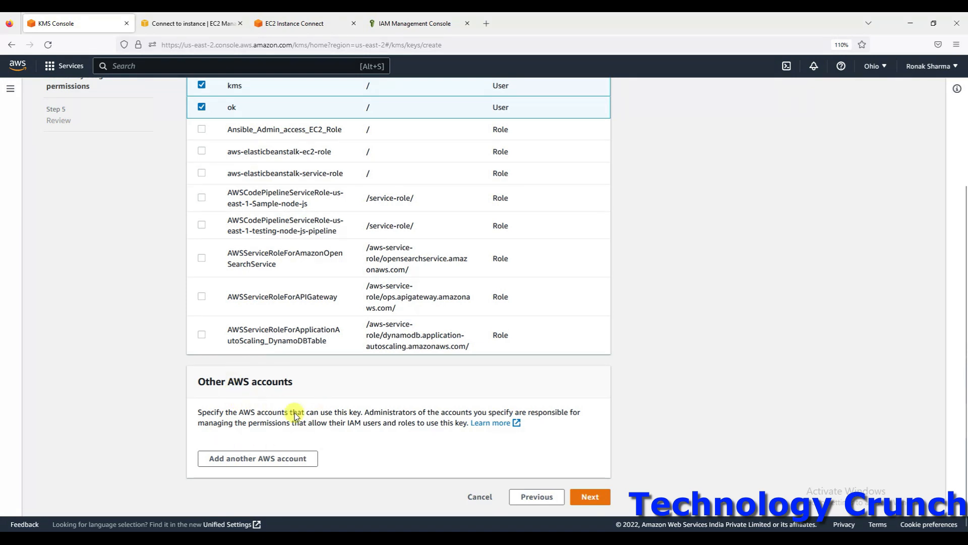
click(241, 459)
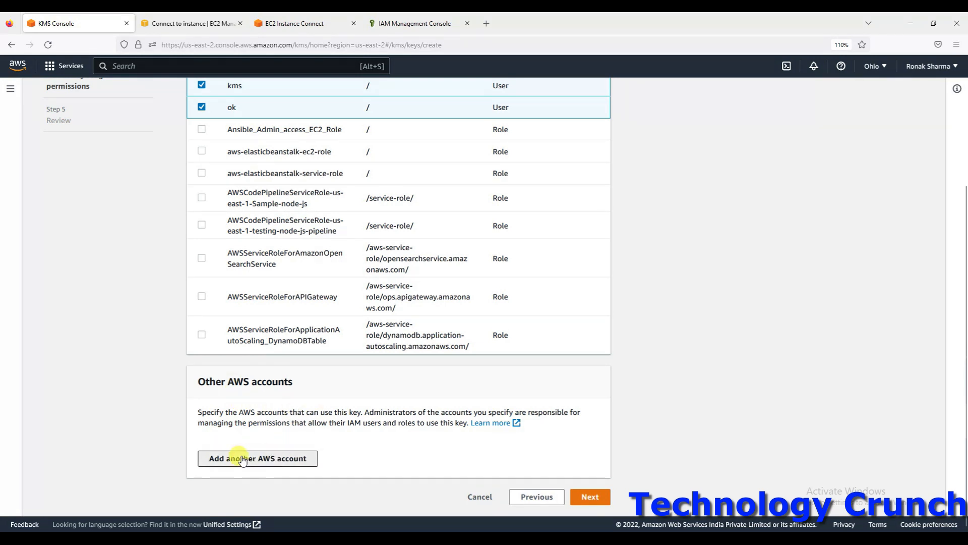
click(291, 455)
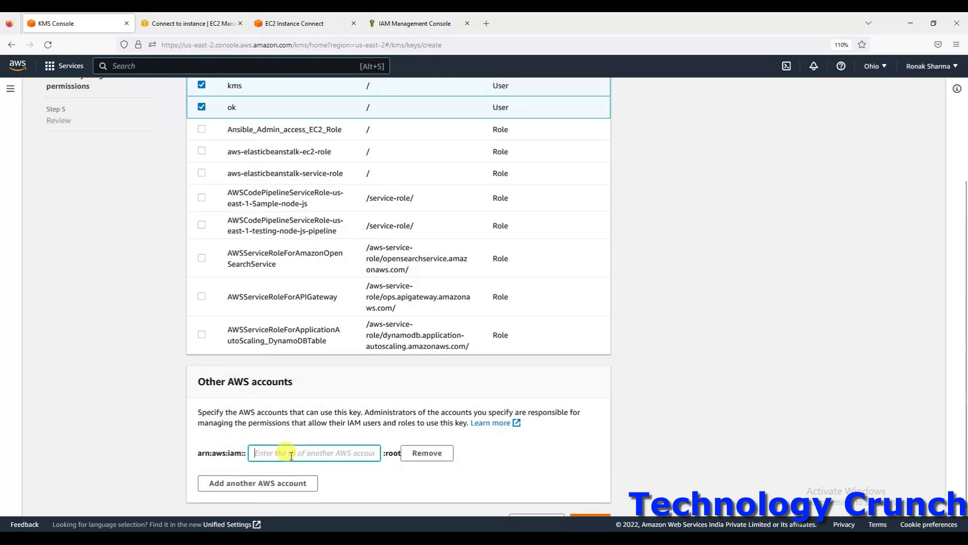
click(426, 454)
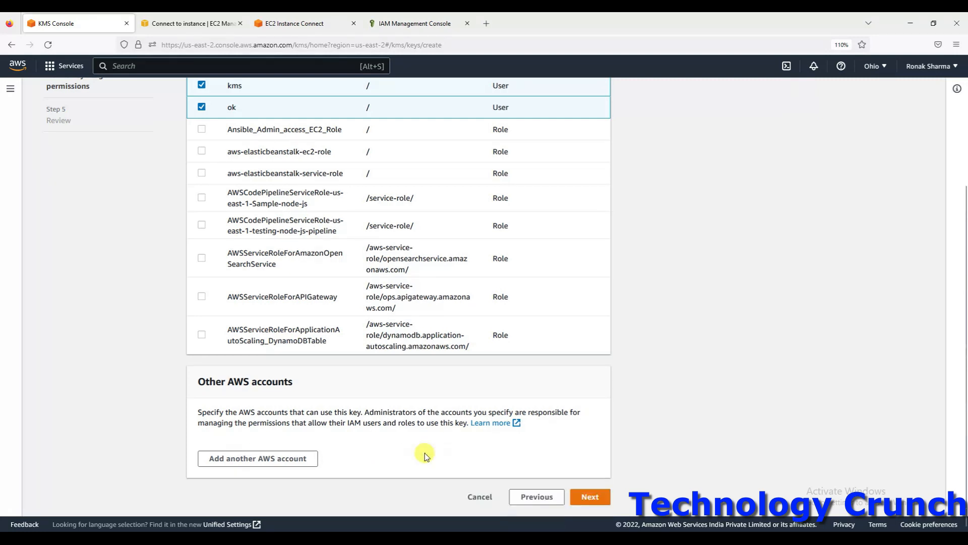
Continue to the review, look through the key settings and key policy, and finish creating the key.
click(582, 497)
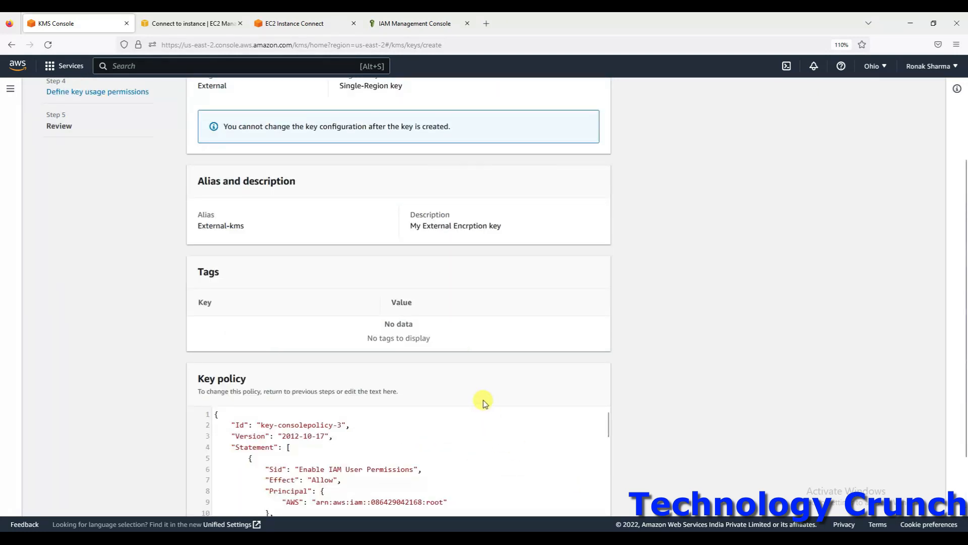
scroll(483, 402, up, 3)
scroll(484, 402, down, 10)
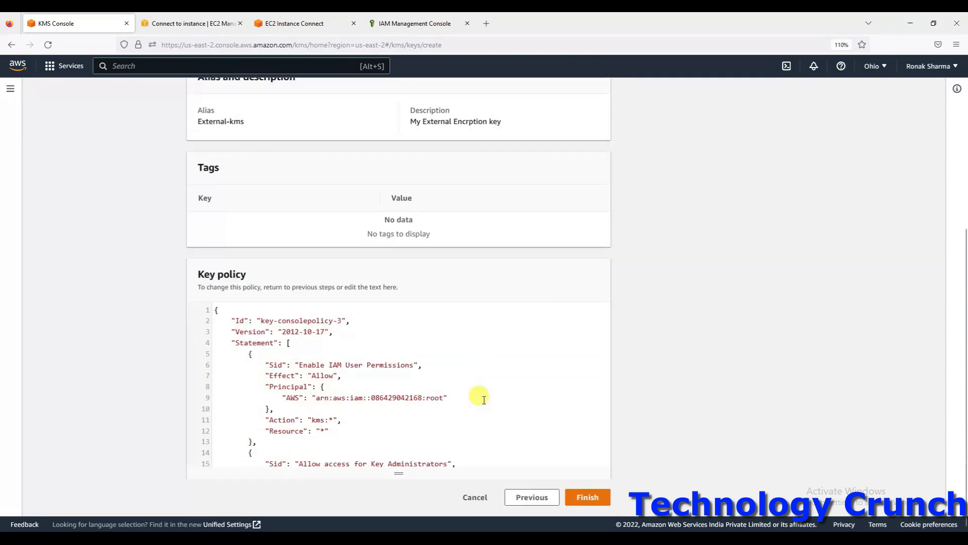
scroll(483, 402, down, 5)
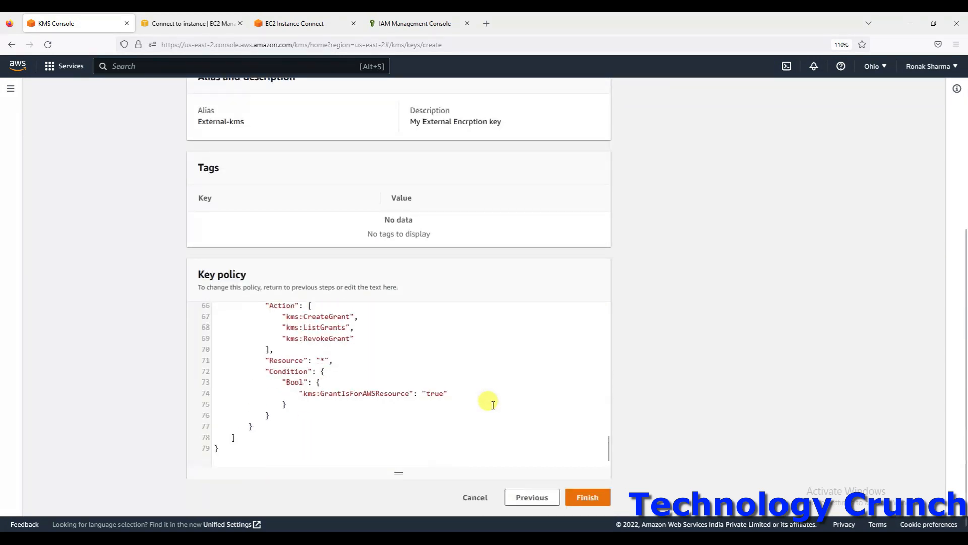
click(590, 504)
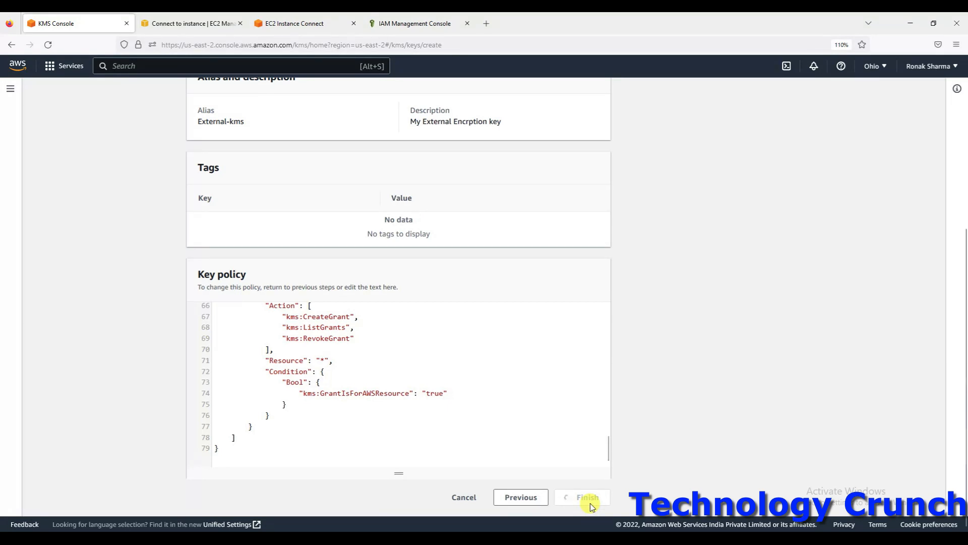